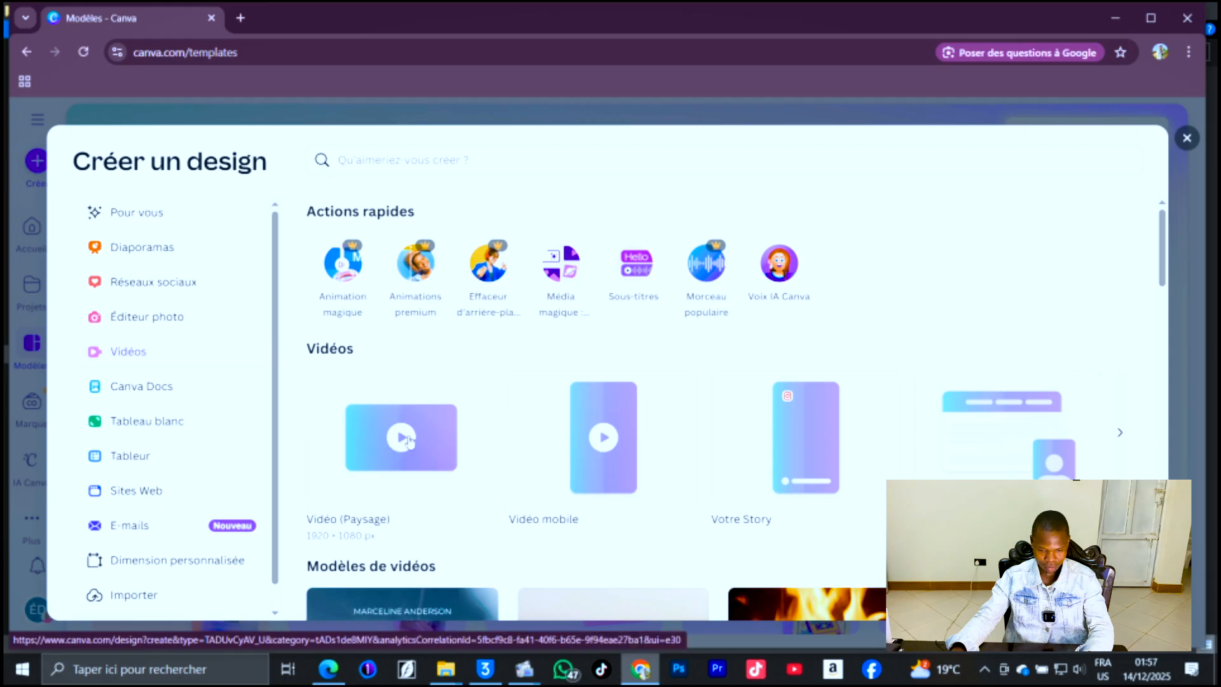
Create a new YouTube thumbnail design from the design templates dialog.
click(409, 440)
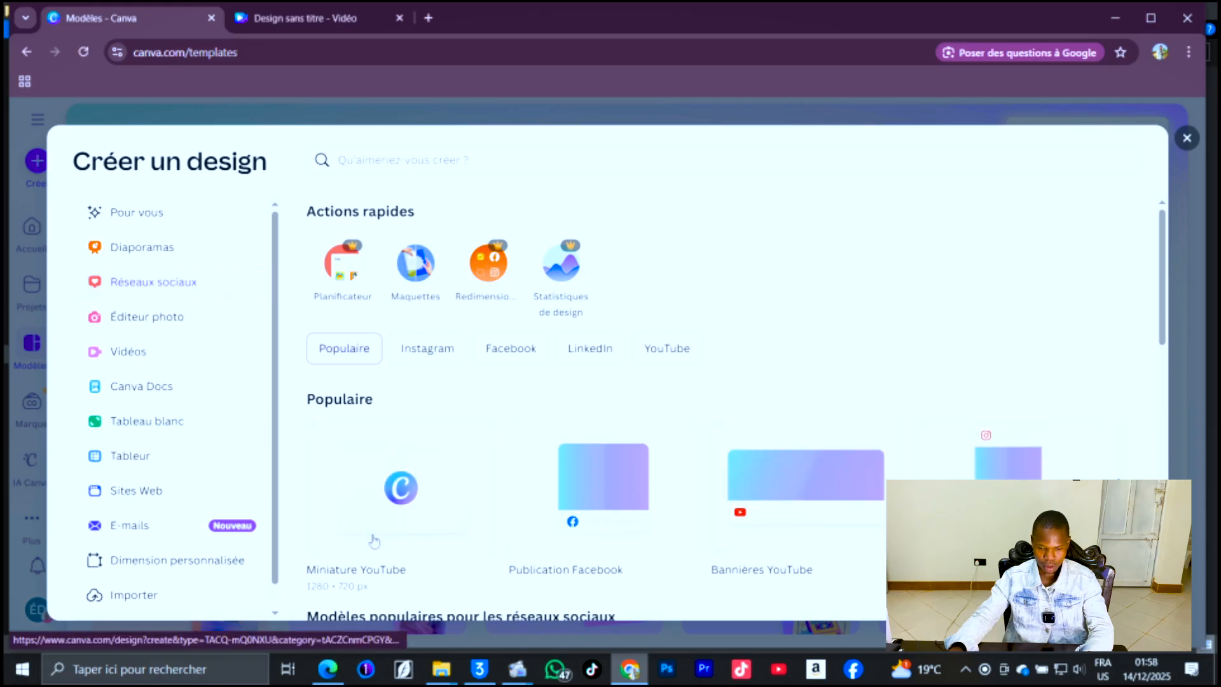
scroll(426, 445, down, 1)
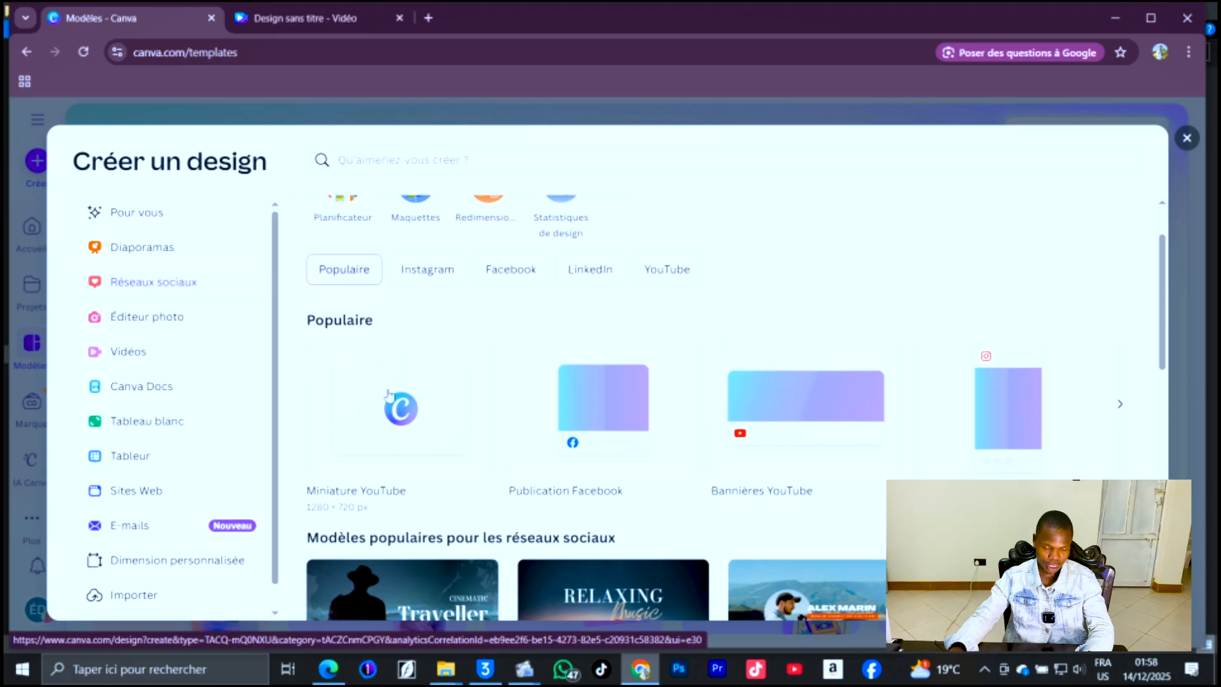
scroll(509, 390, up, 1)
scroll(491, 413, down, 2)
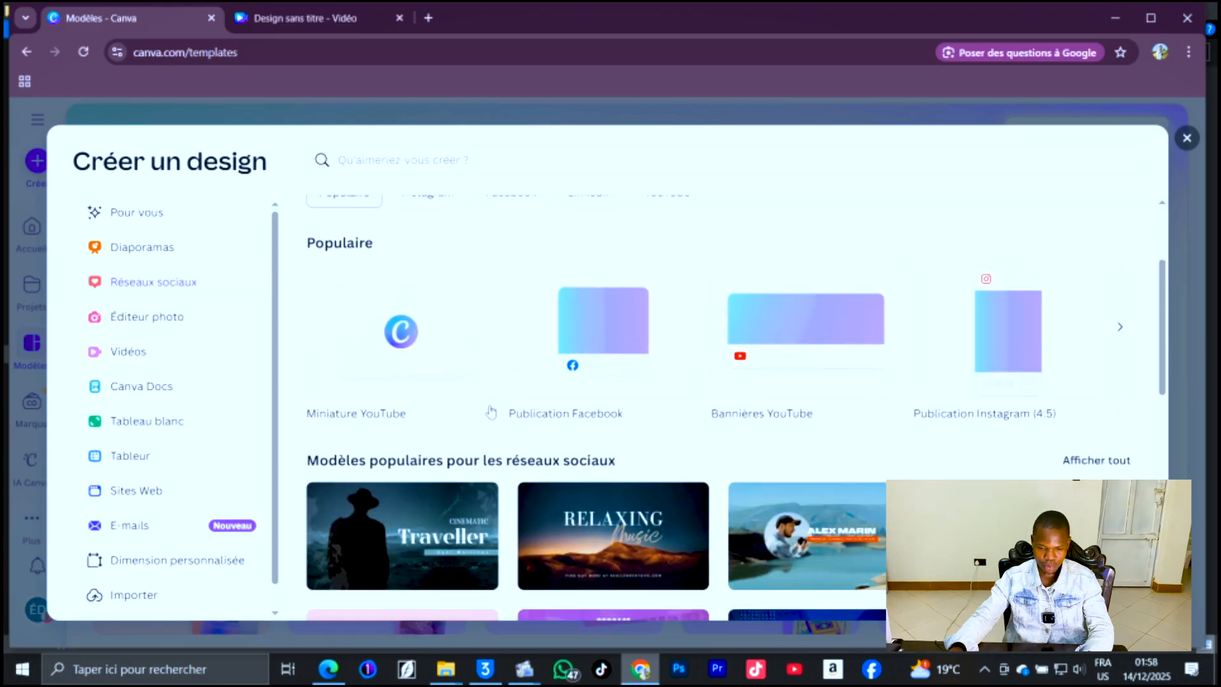
scroll(491, 412, down, 2)
scroll(478, 433, up, 4)
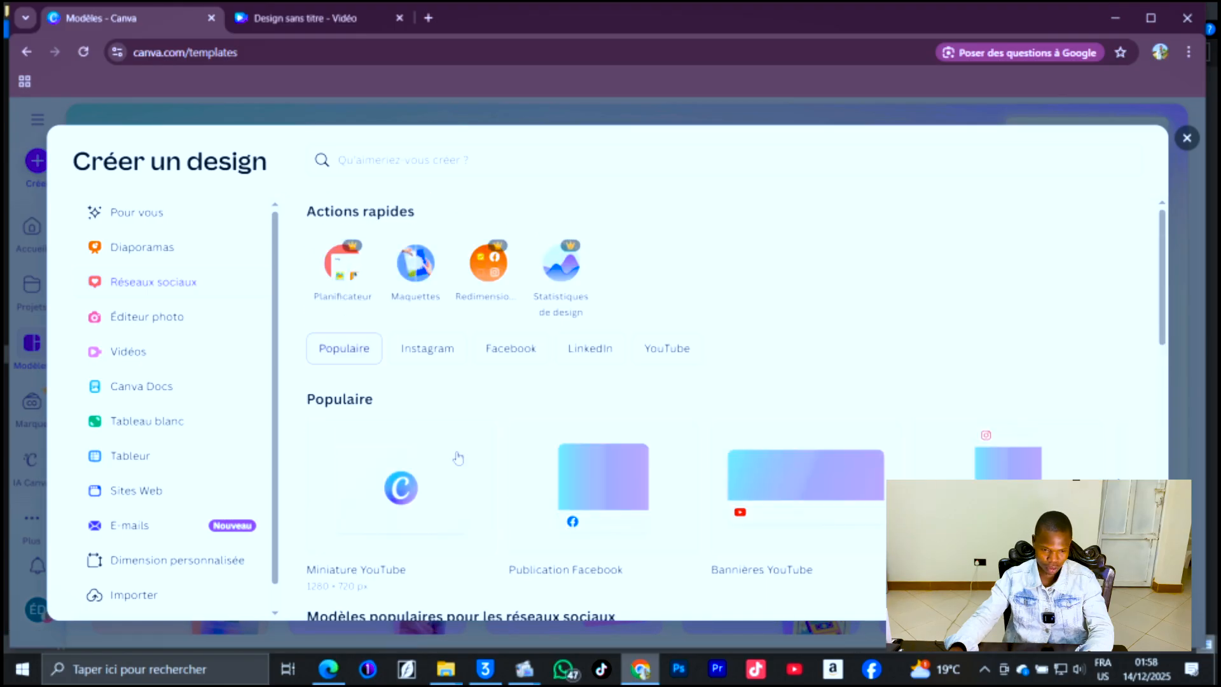
click(414, 491)
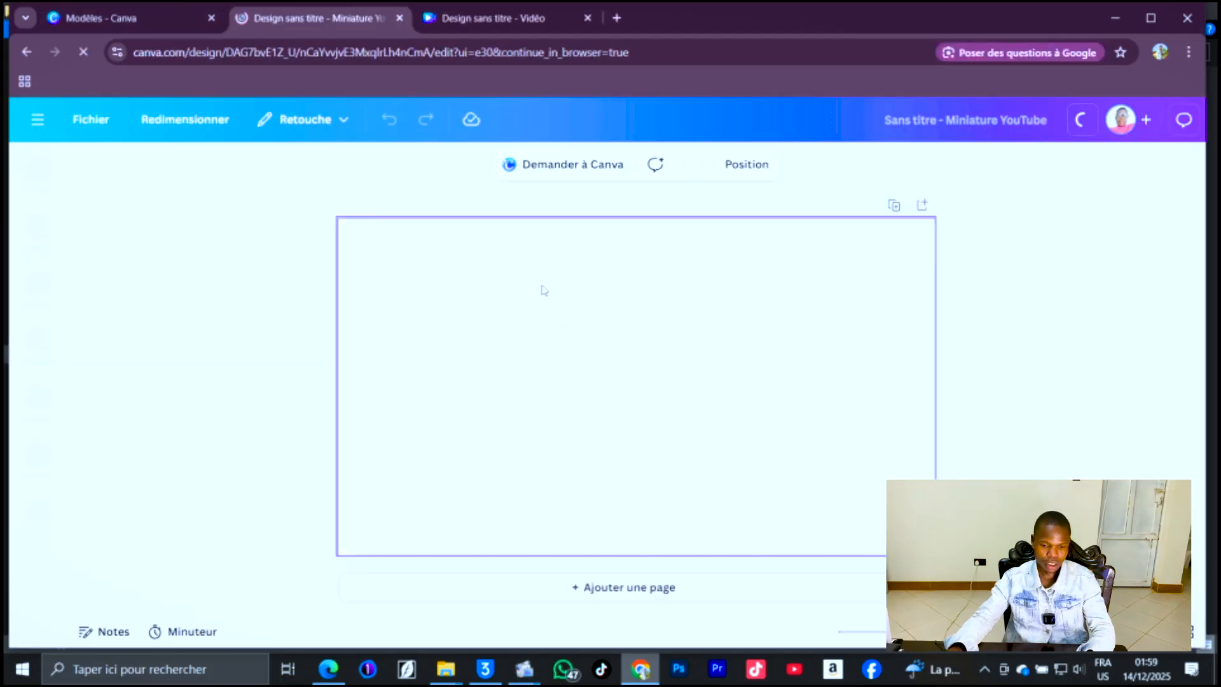
Fill the page background with green.
click(695, 166)
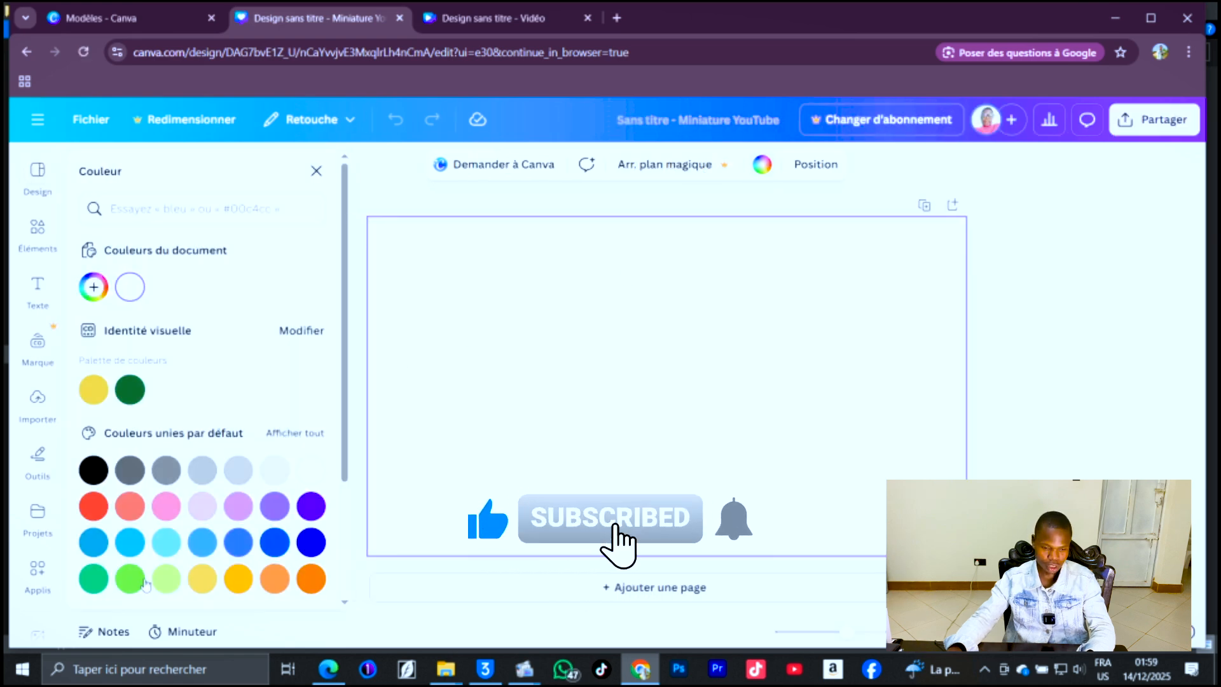
click(94, 579)
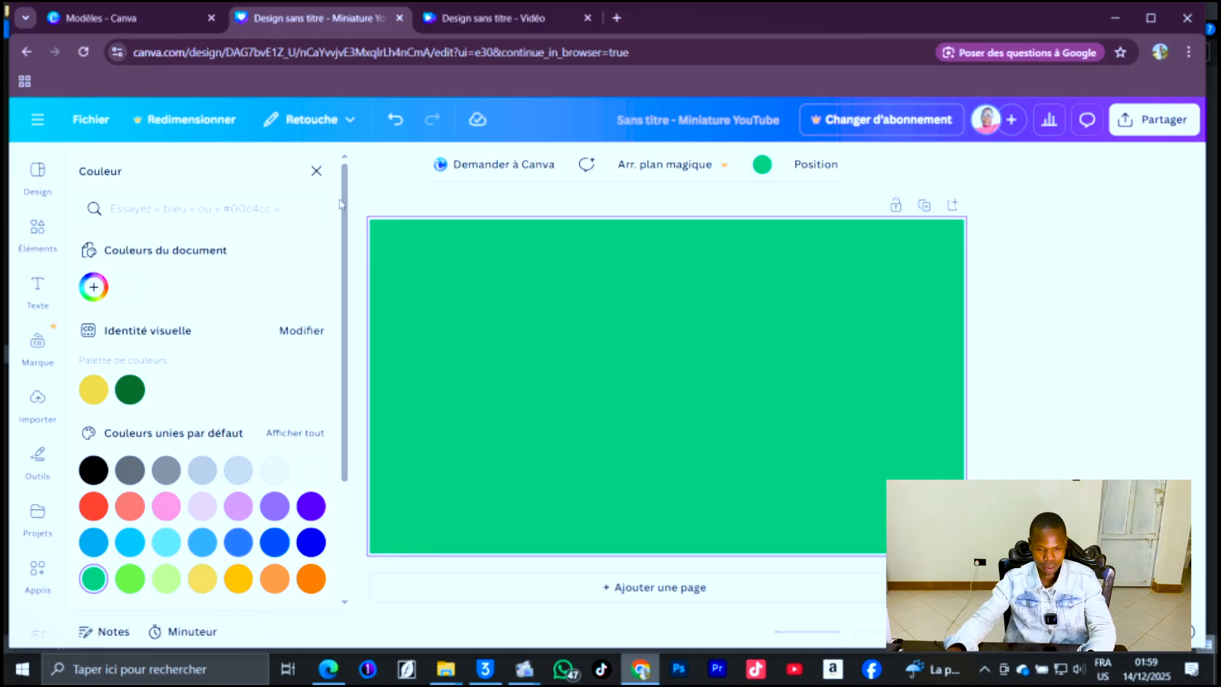
click(316, 173)
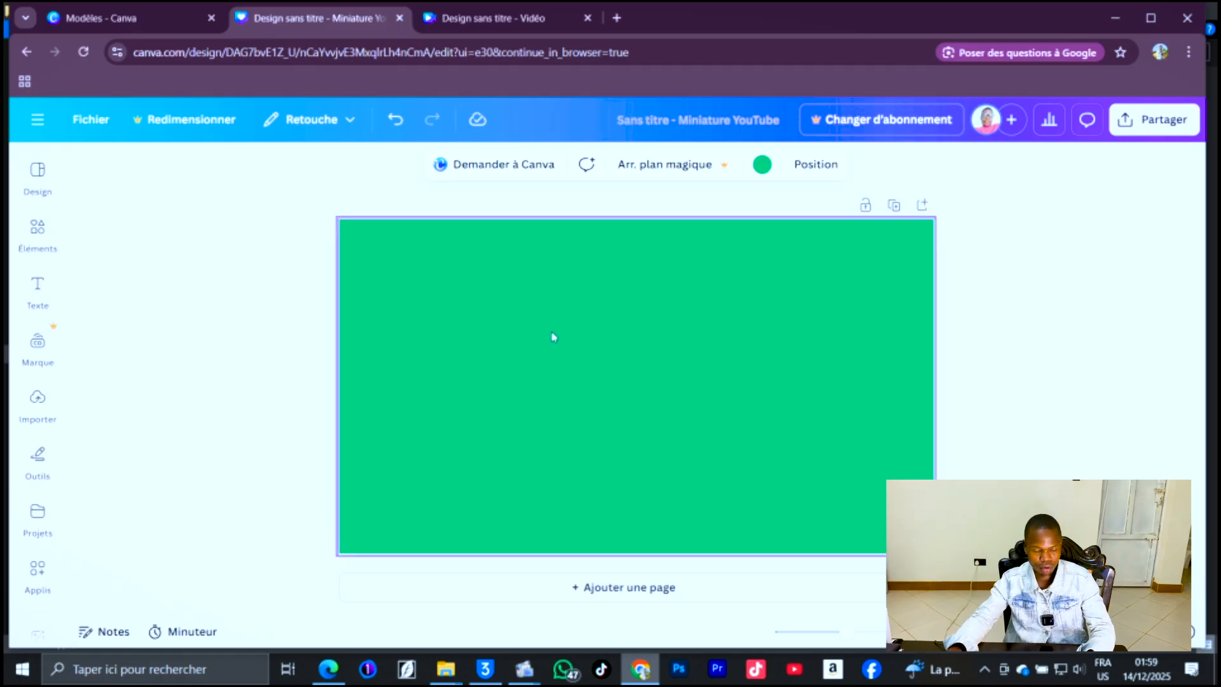
Add a rounded rectangle shape, stretch it into a wide bar across the page centre, and colour it white.
click(37, 234)
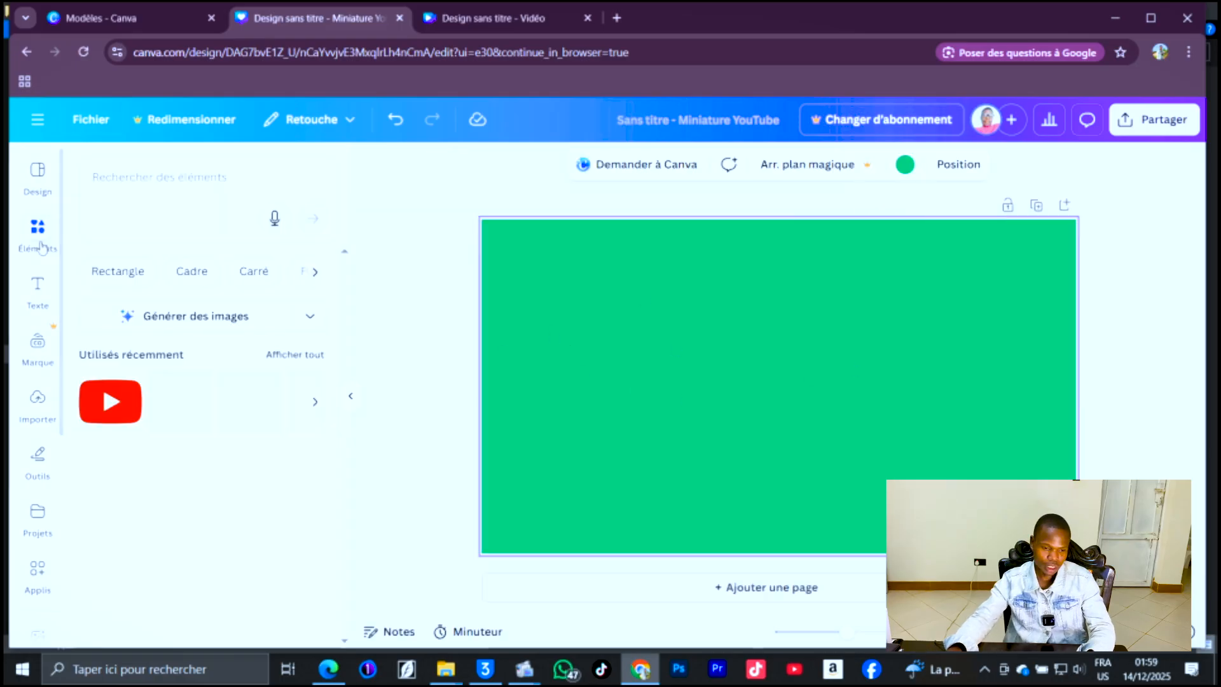
scroll(117, 380, down, 3)
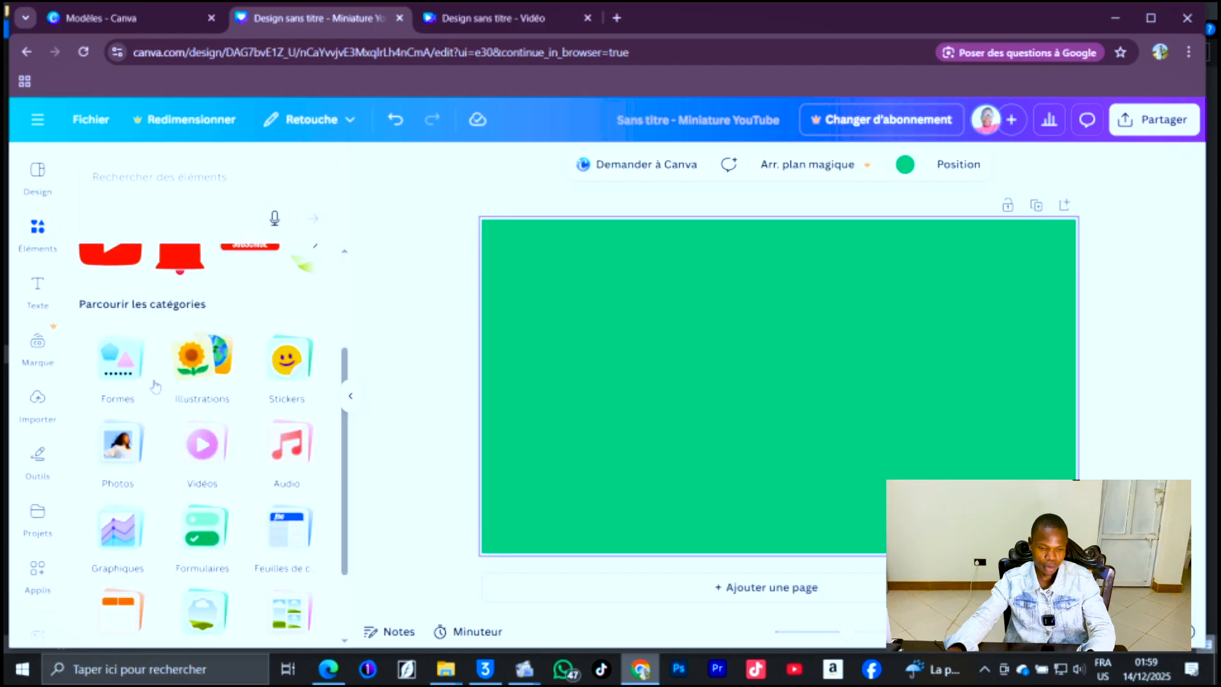
click(111, 380)
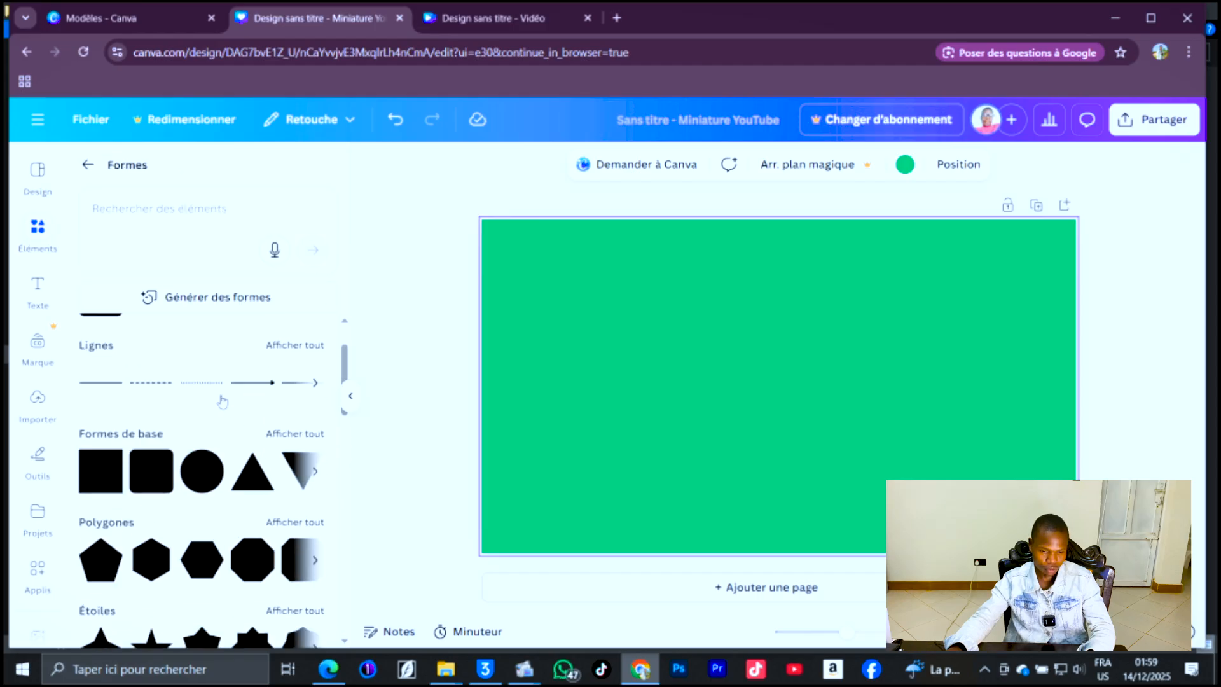
scroll(238, 413, down, 1)
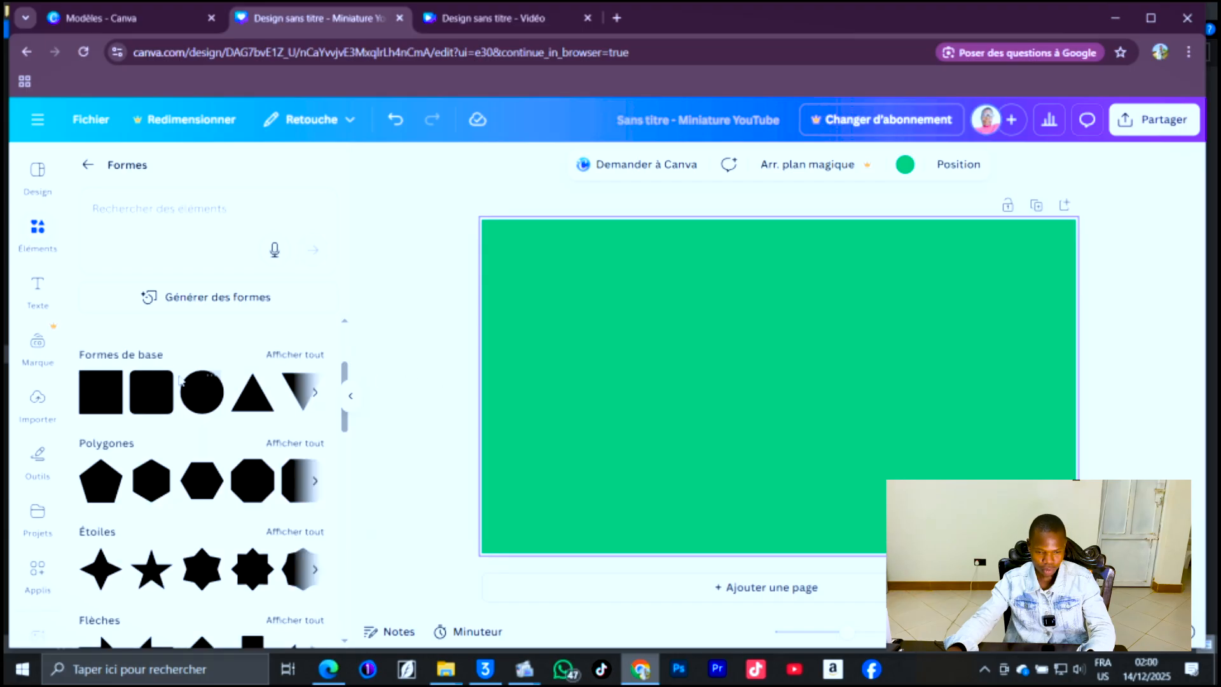
mouse_move(147, 401)
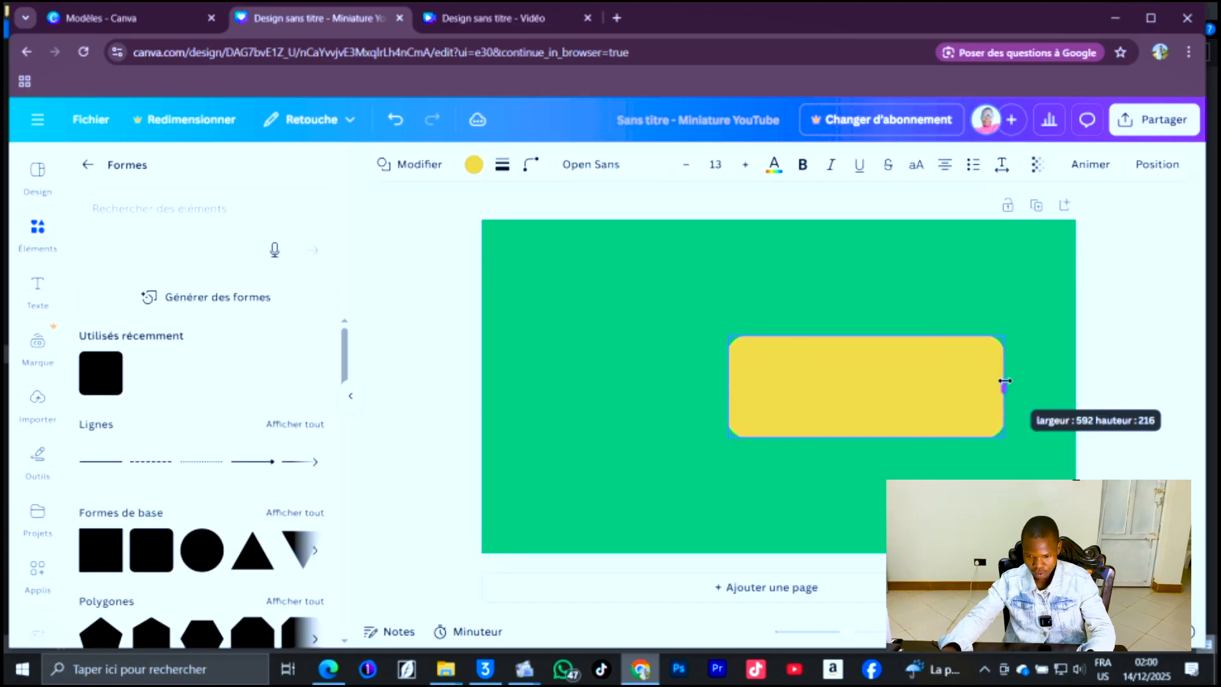
drag(1003, 382, 1004, 386)
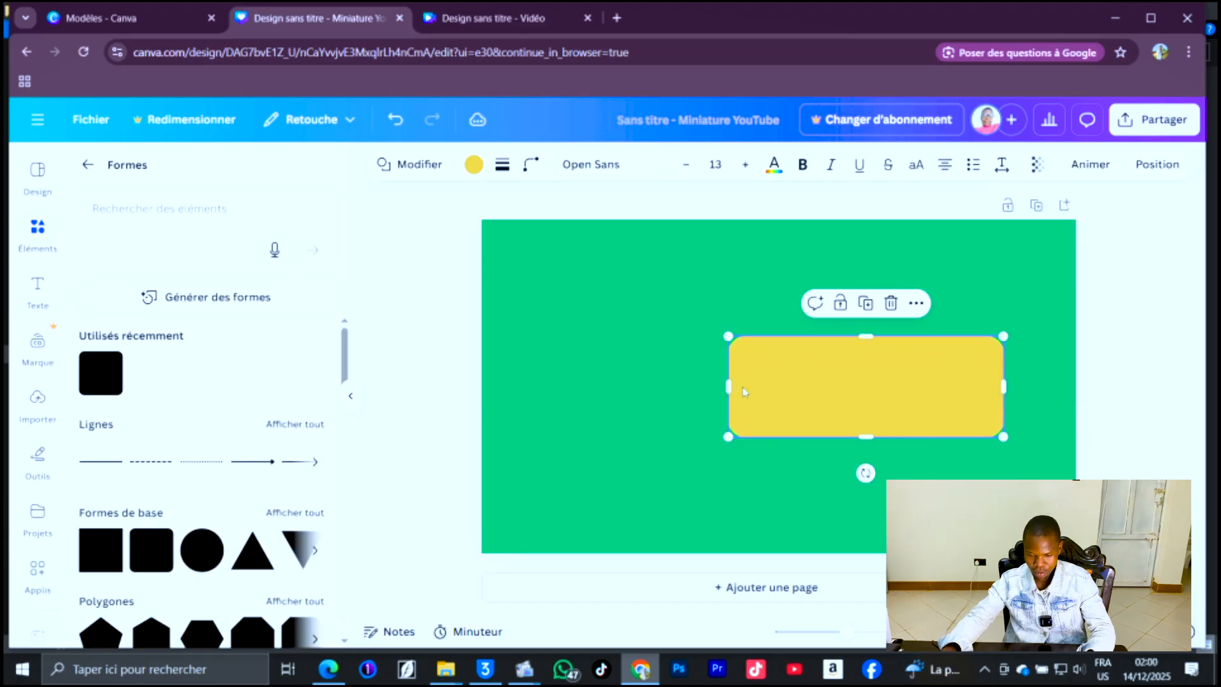
drag(720, 387, 572, 390)
drag(814, 389, 827, 393)
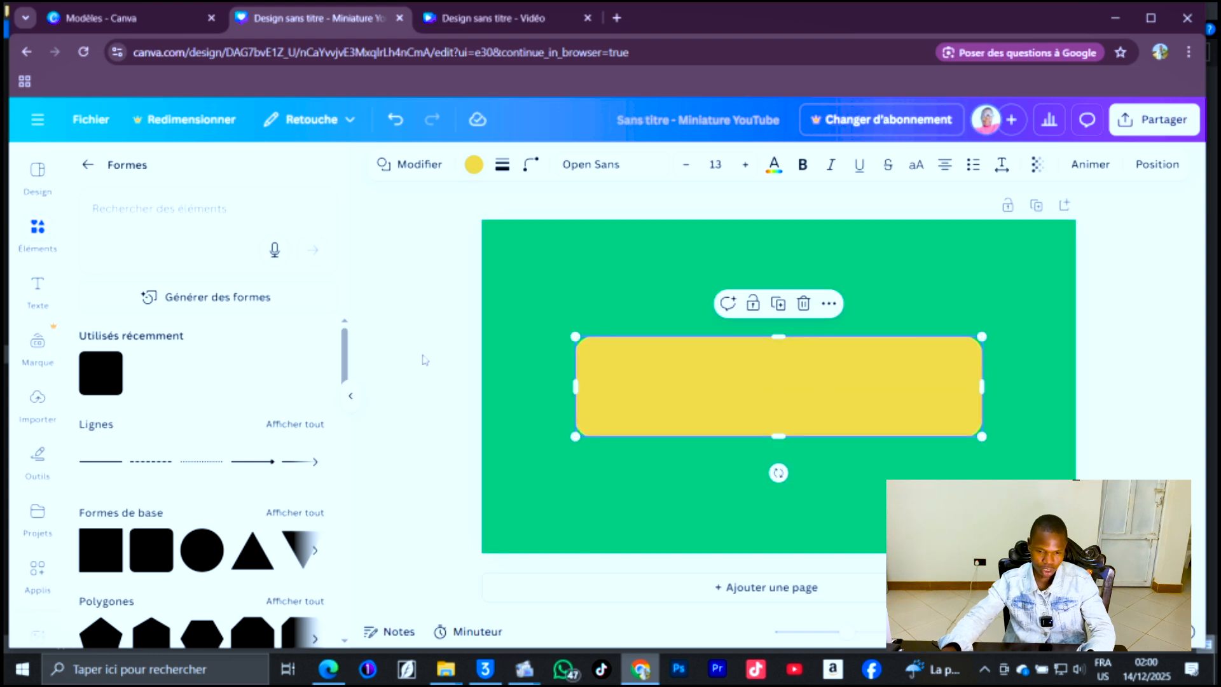
click(474, 165)
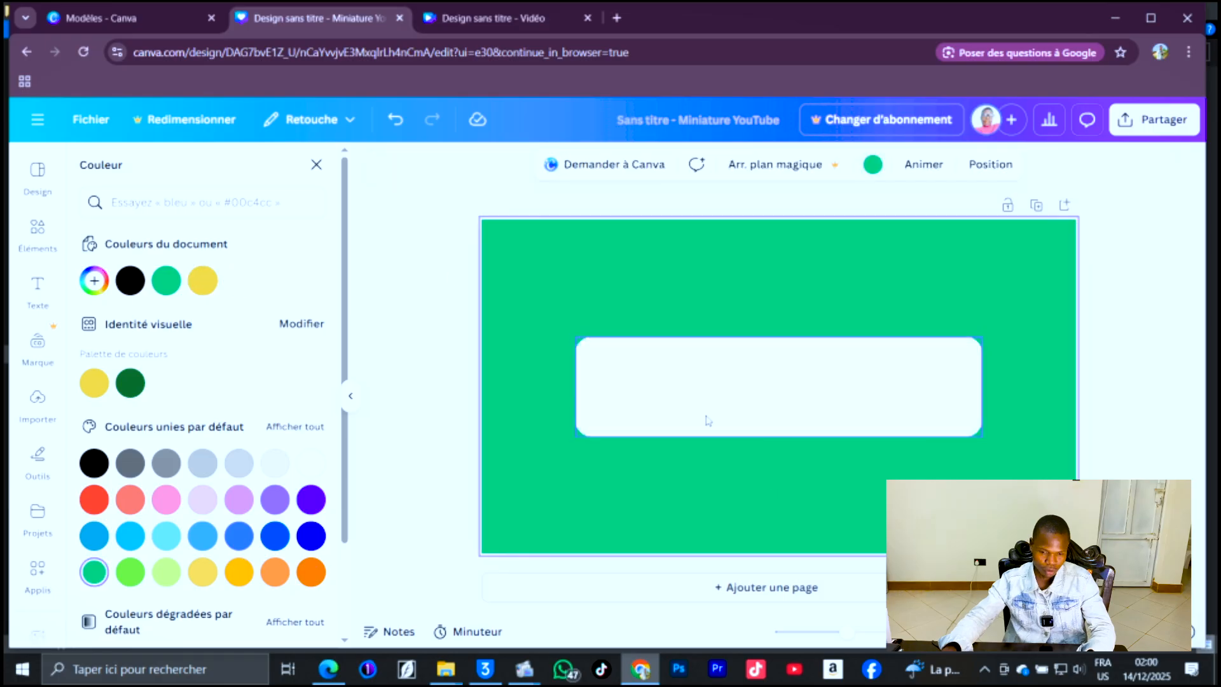
Add a circle frame and fit it into the left end of the white bar.
click(38, 235)
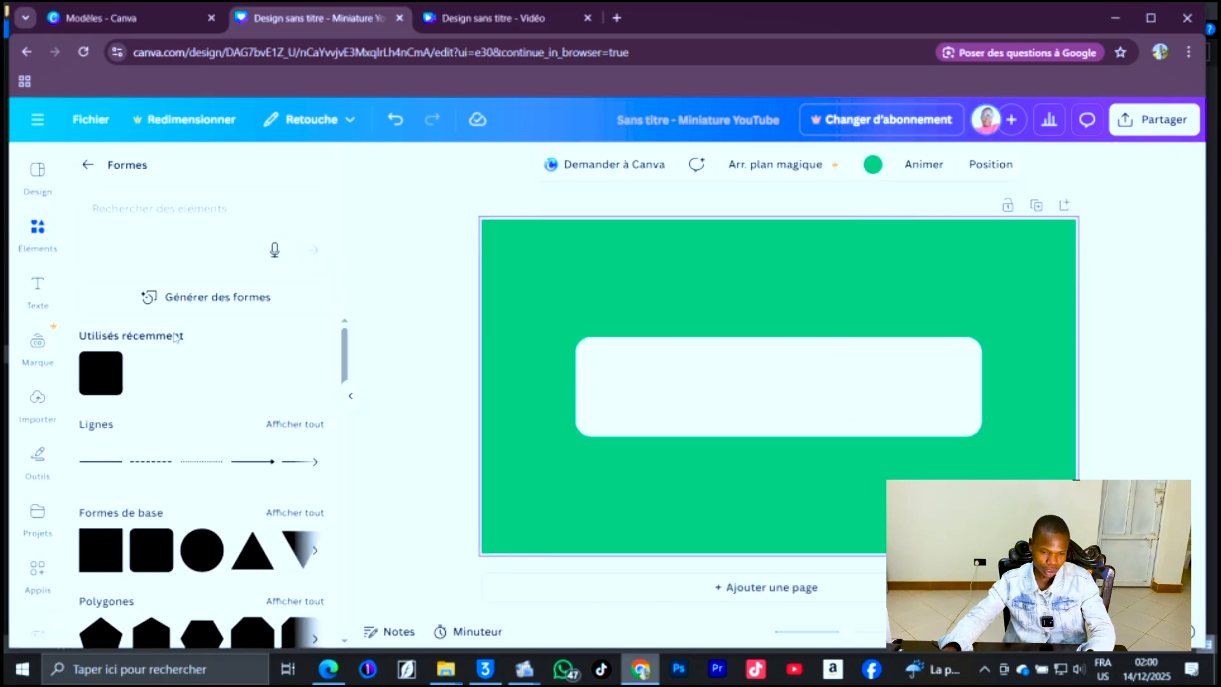
scroll(223, 430, down, 4)
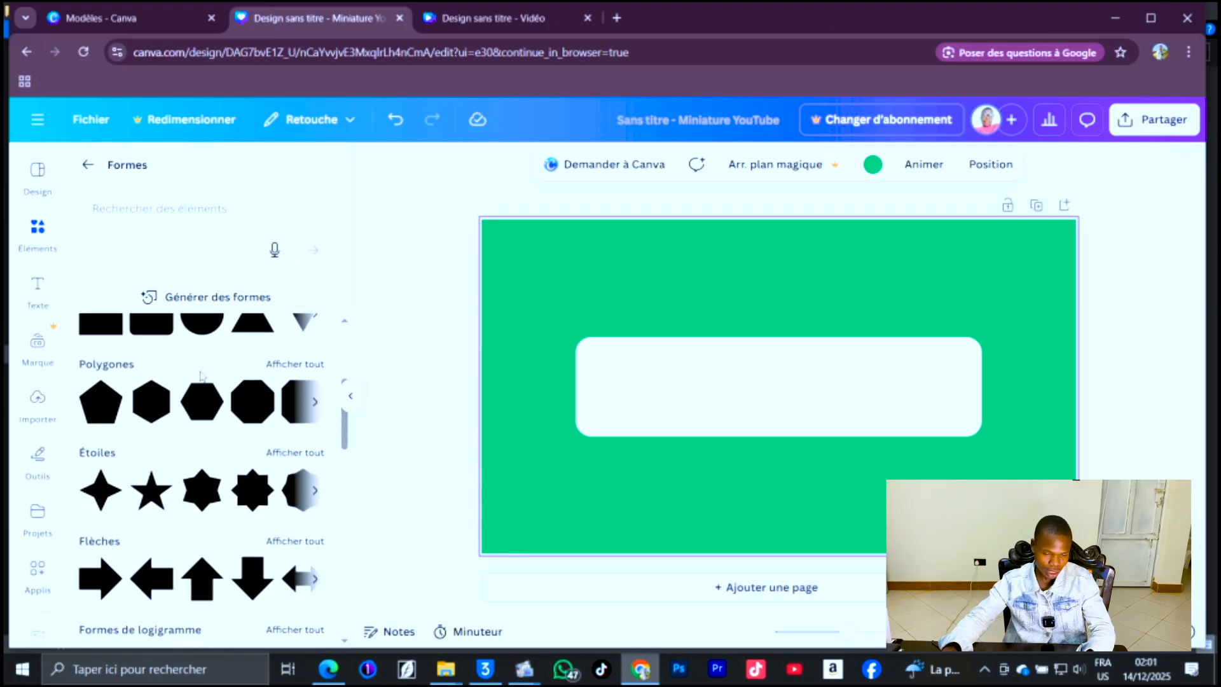
scroll(223, 430, up, 4)
click(91, 163)
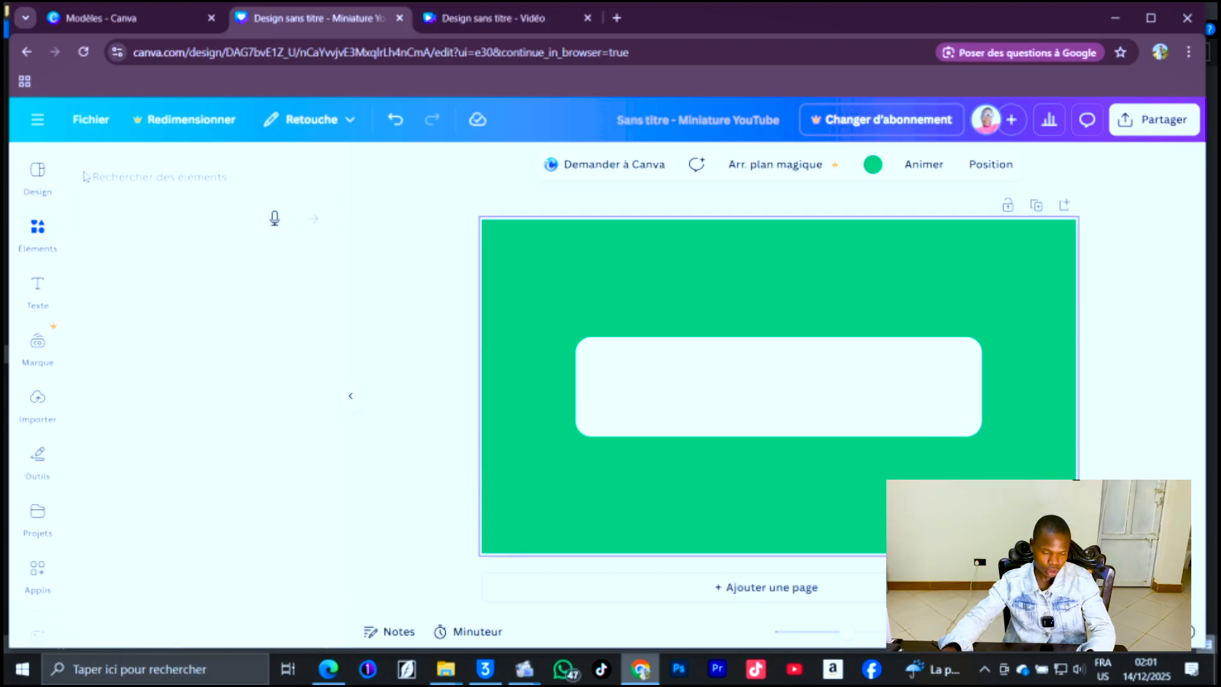
scroll(254, 446, down, 2)
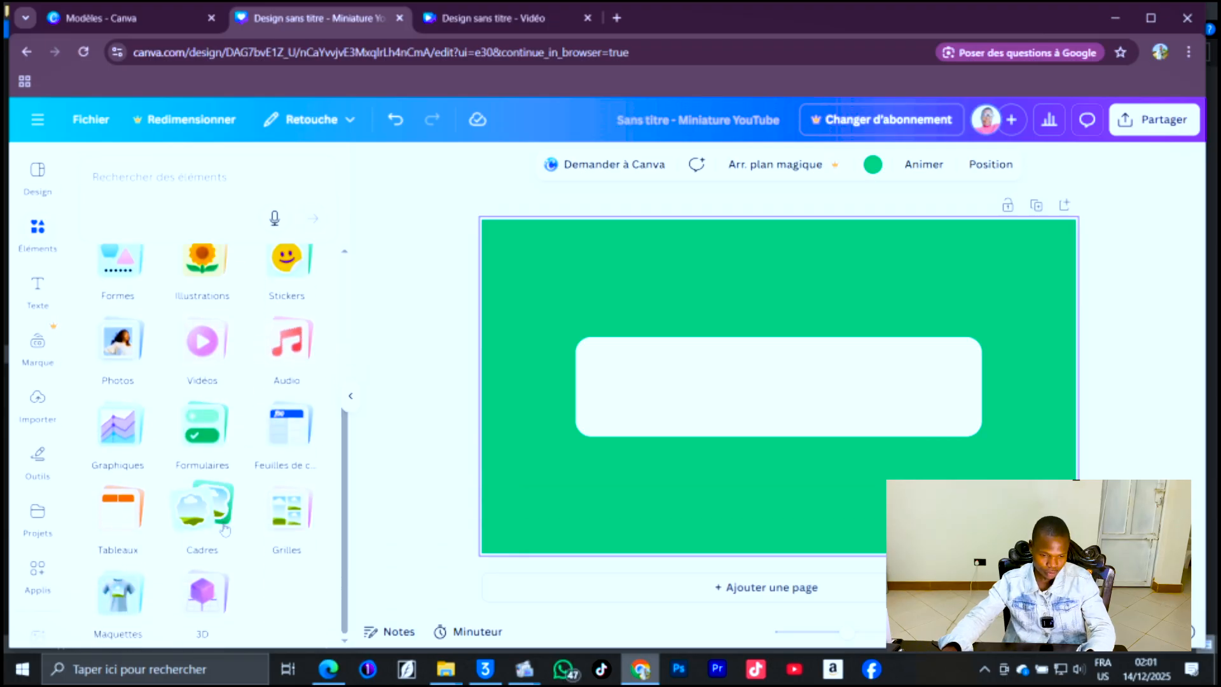
click(203, 516)
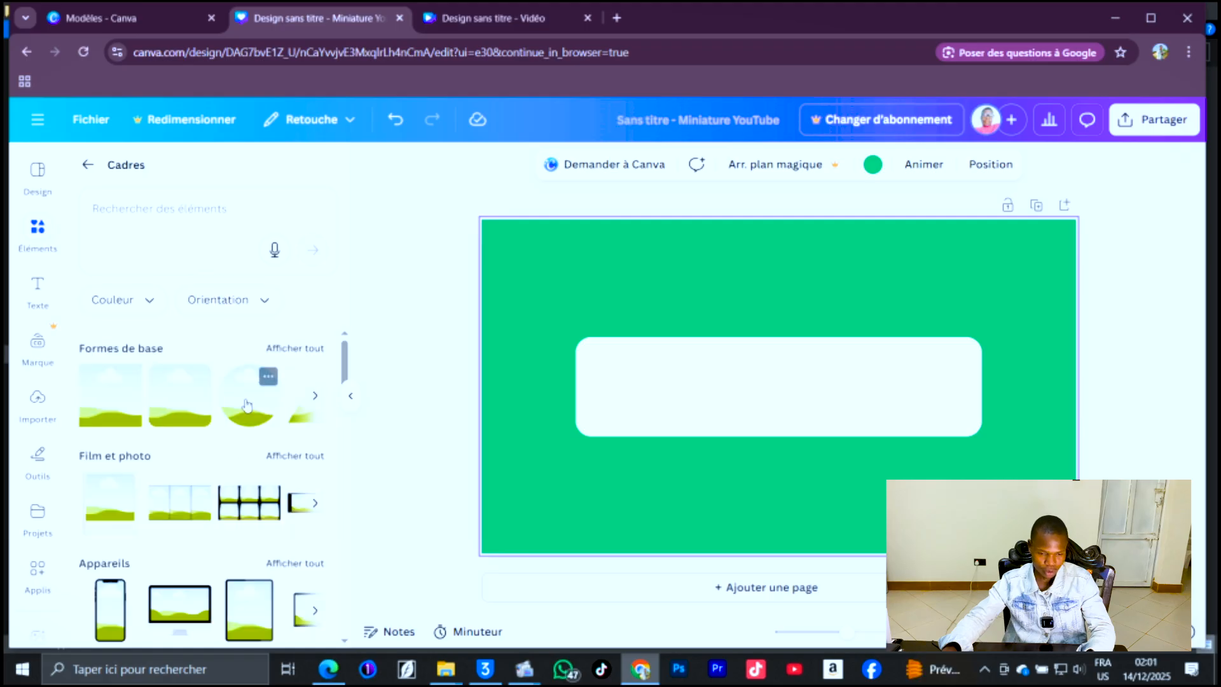
click(248, 405)
drag(867, 308, 818, 364)
drag(694, 472, 712, 453)
drag(740, 421, 615, 410)
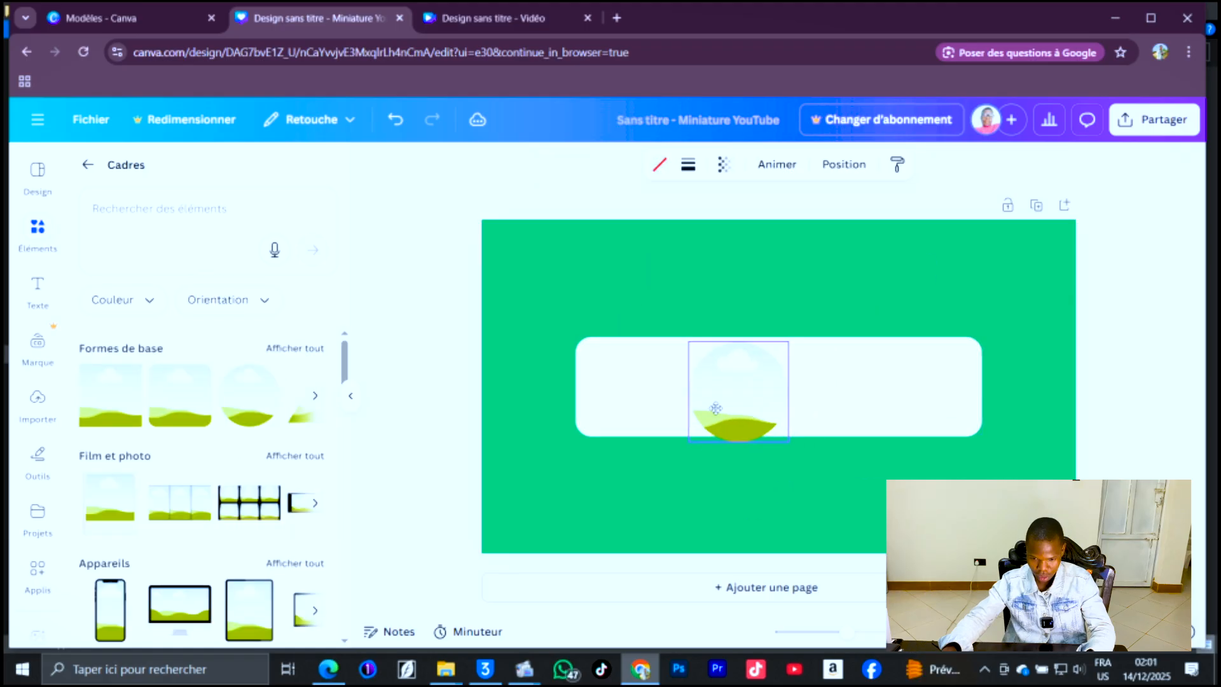
click(363, 356)
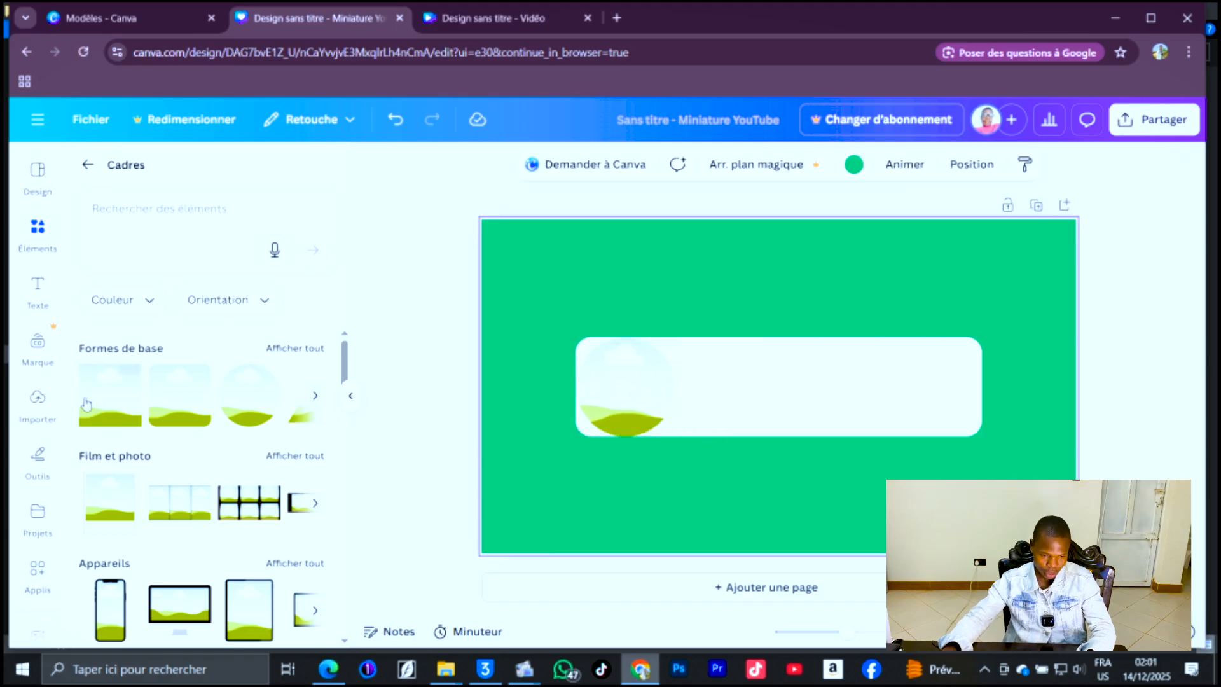
Place an uploaded portrait photo of the presenter into the circle frame.
click(42, 415)
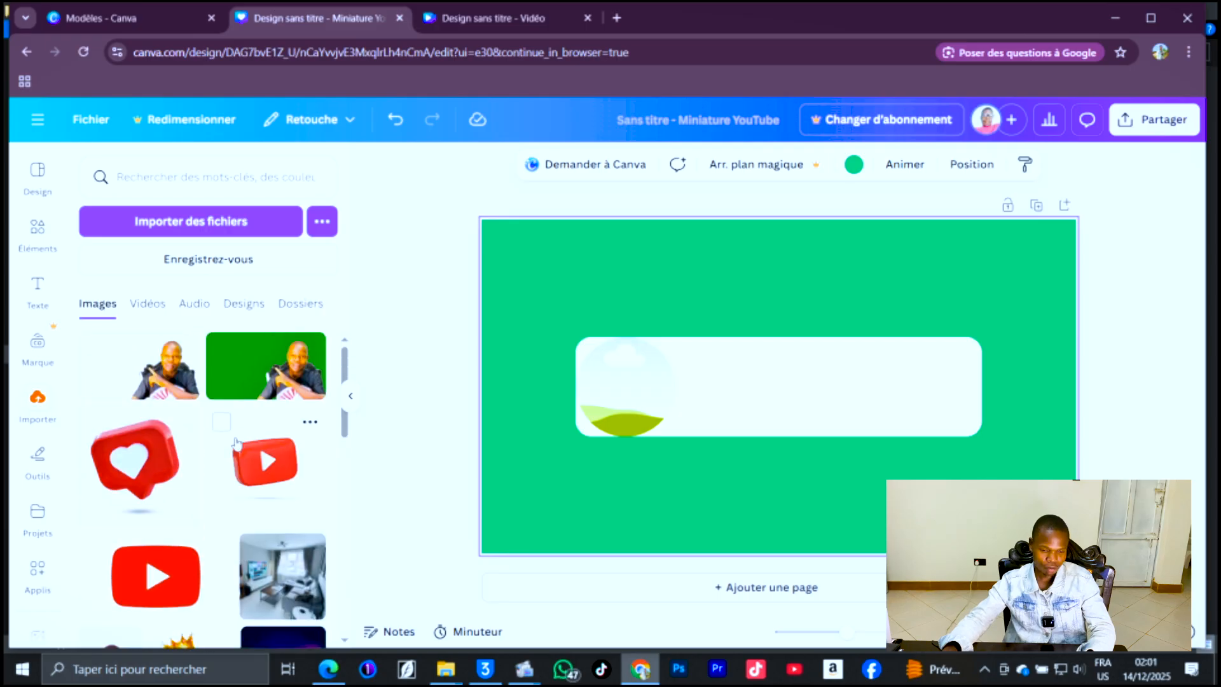
scroll(236, 443, down, 10)
scroll(236, 444, up, 3)
scroll(236, 444, up, 7)
scroll(232, 366, down, 3)
scroll(233, 366, up, 3)
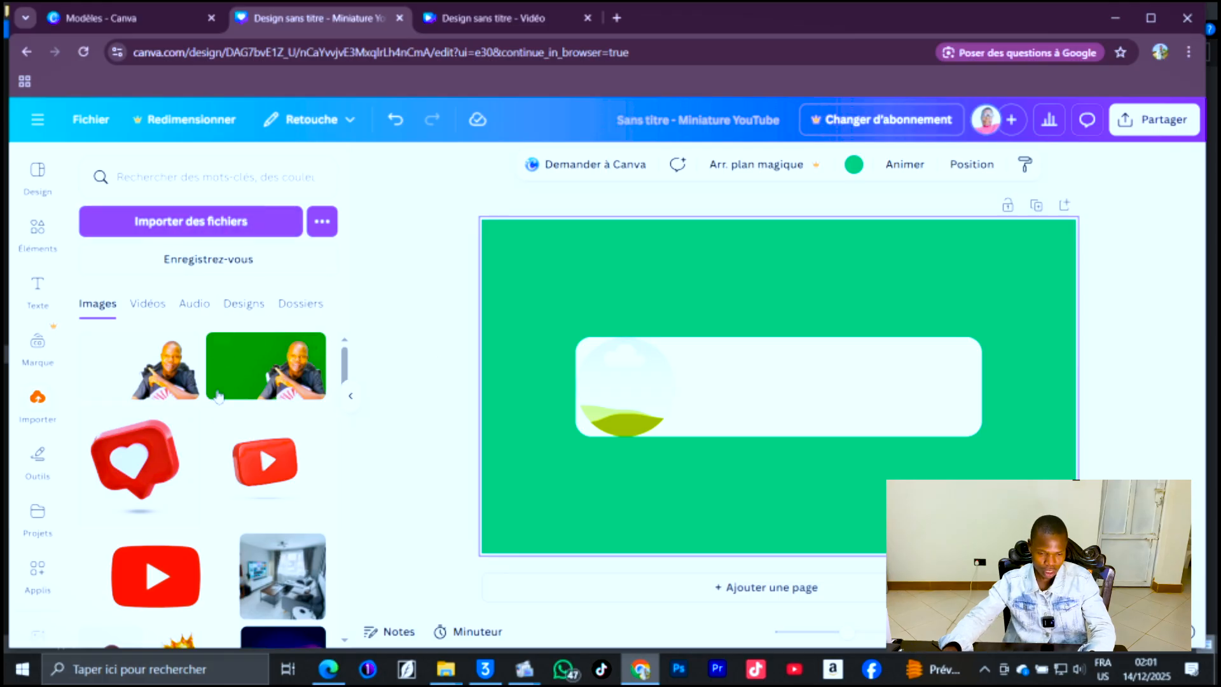
scroll(235, 485, down, 1)
scroll(235, 485, down, 10)
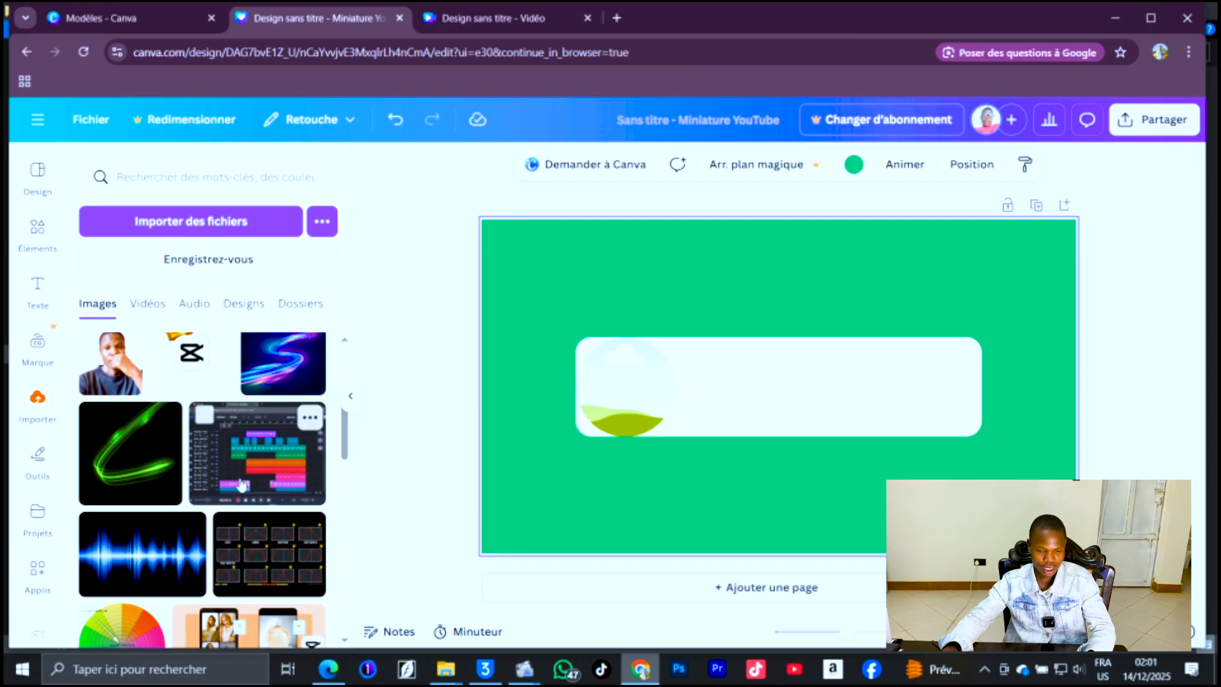
scroll(244, 485, down, 3)
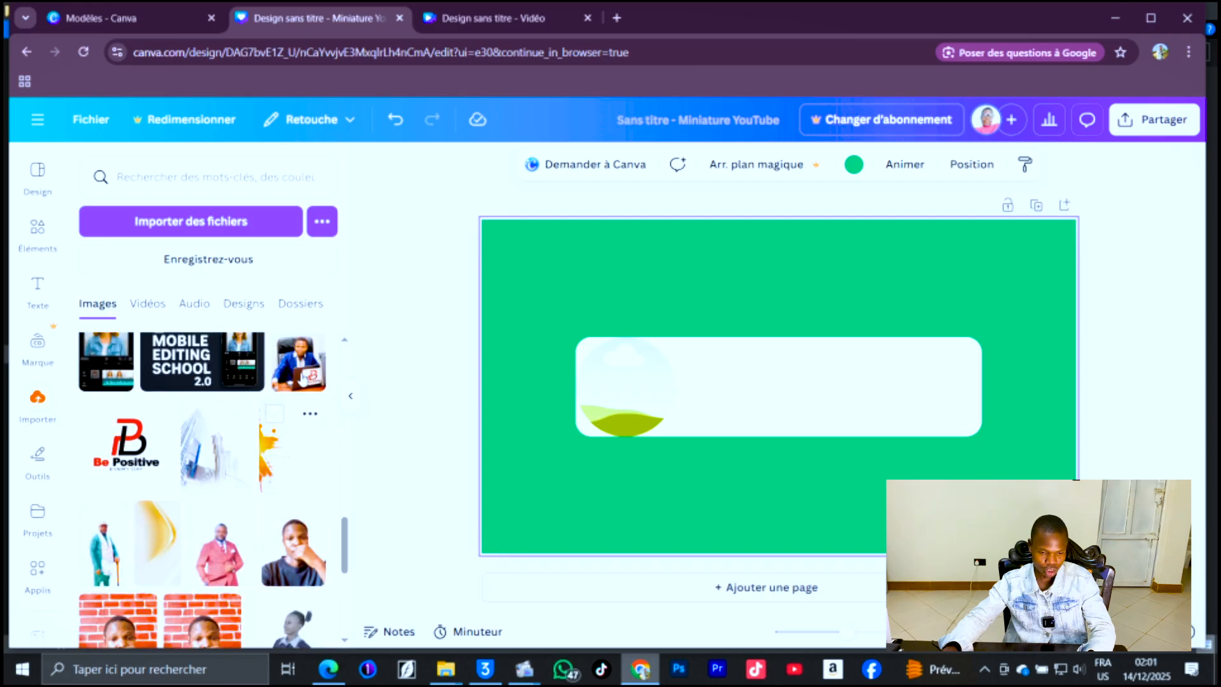
scroll(243, 484, up, 1)
click(299, 442)
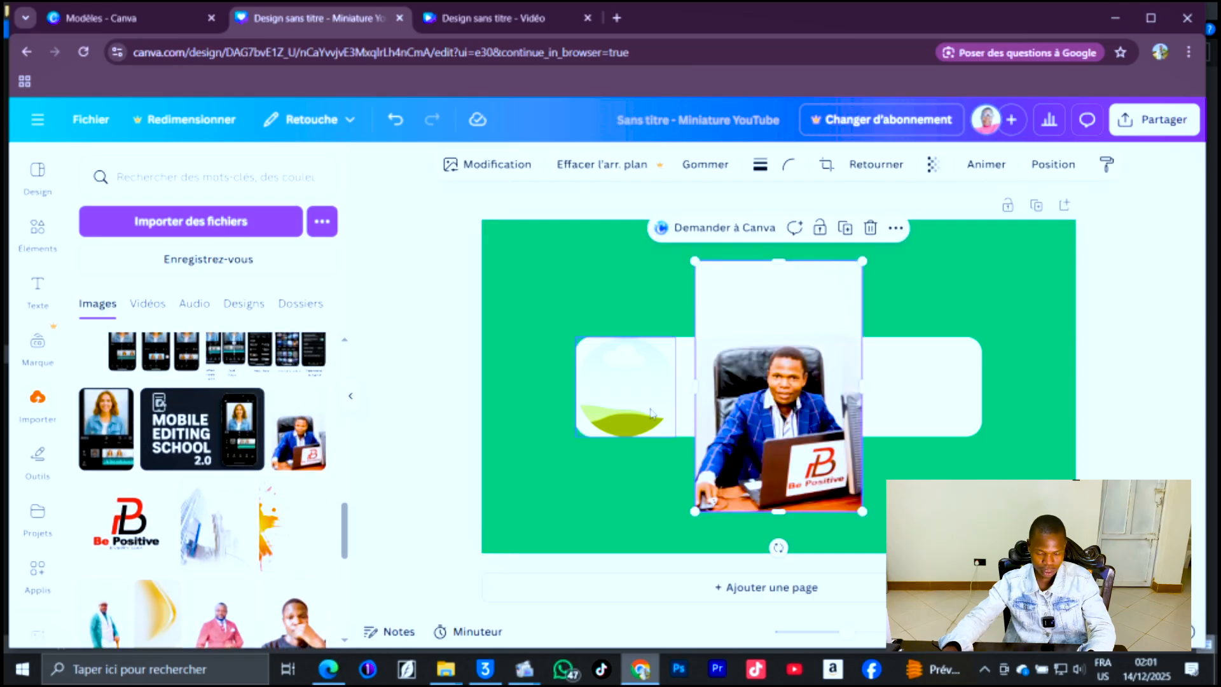
drag(776, 394, 609, 402)
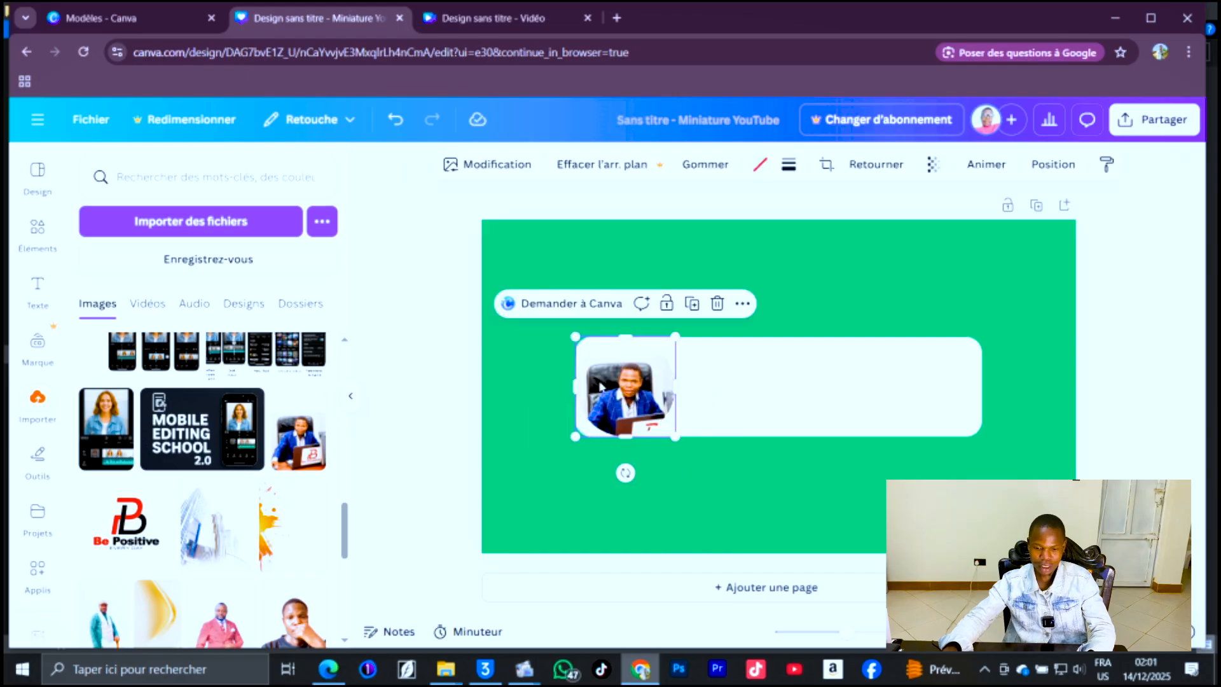
Adjust the photo's size and position within the circle frame.
double_click(609, 402)
drag(674, 313, 697, 280)
double_click(668, 403)
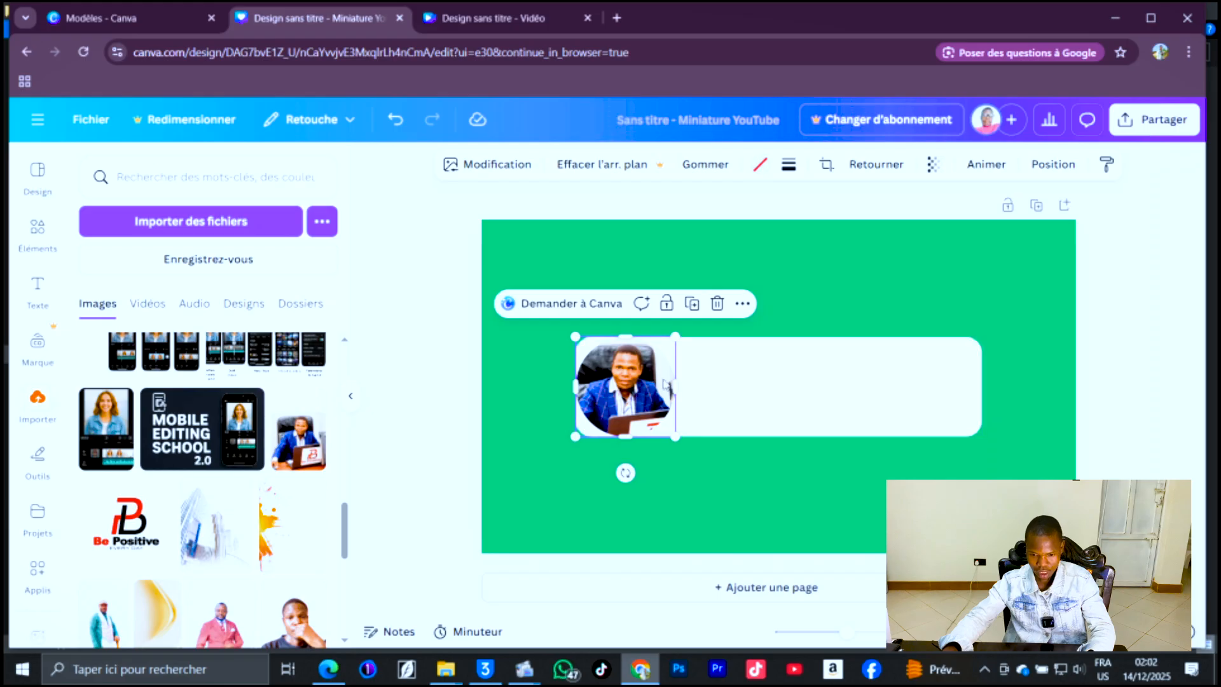
key(Escape)
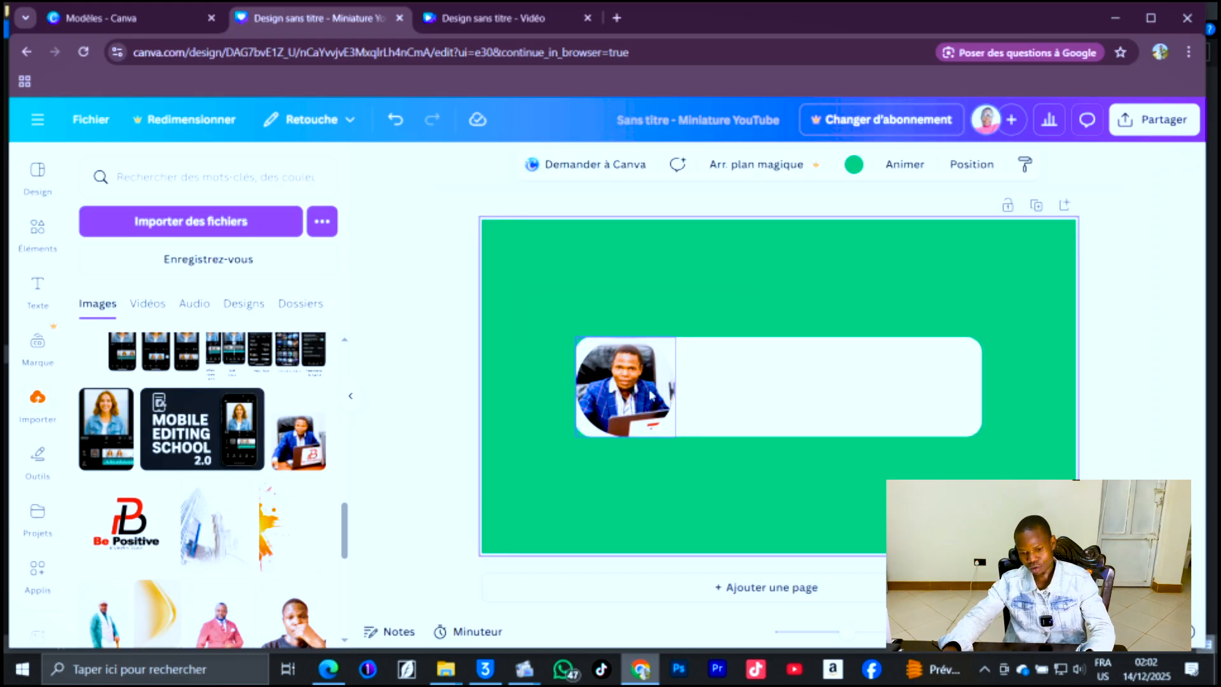
Add a text box with the person's full name in capitals and move it onto the white bar beside the photo.
click(651, 396)
click(731, 391)
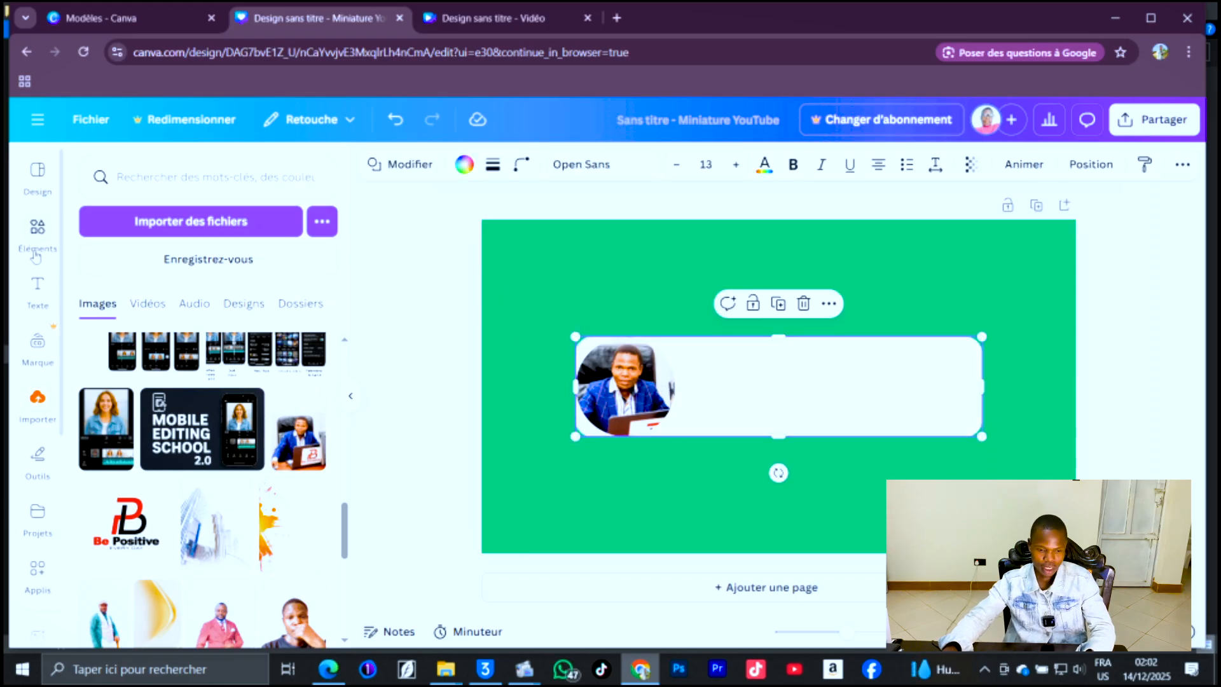
click(38, 288)
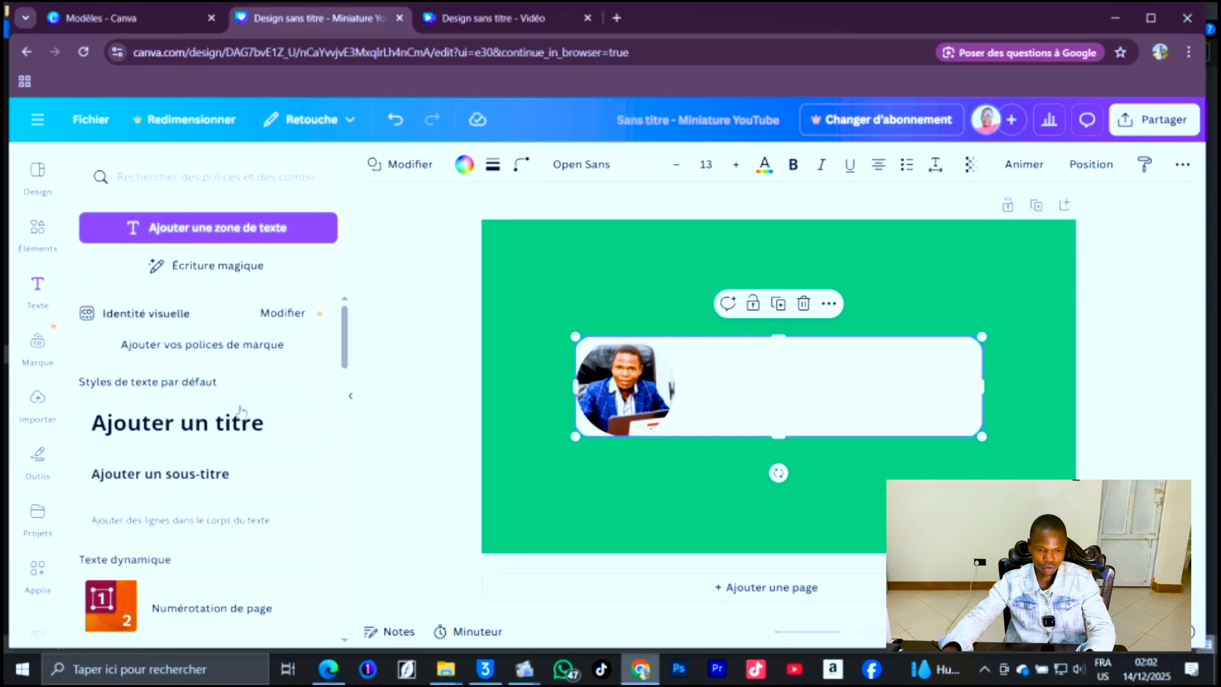
text(tJ)
text(OEL MANZIKA)
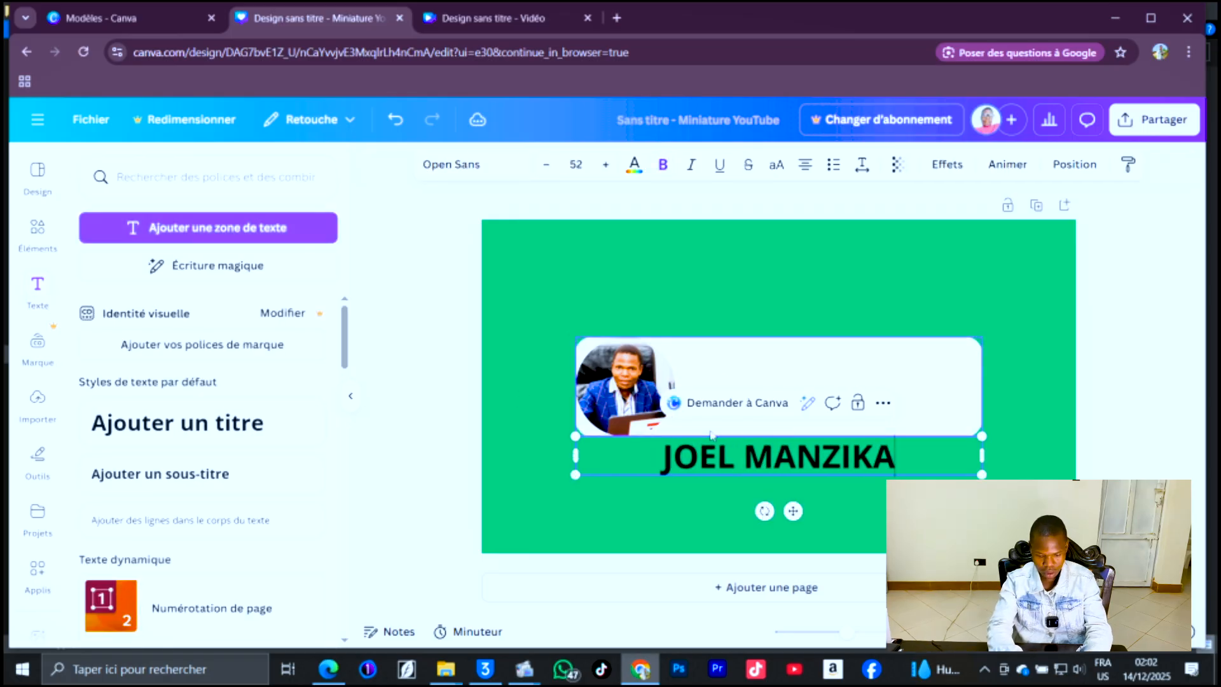
drag(793, 511, 818, 417)
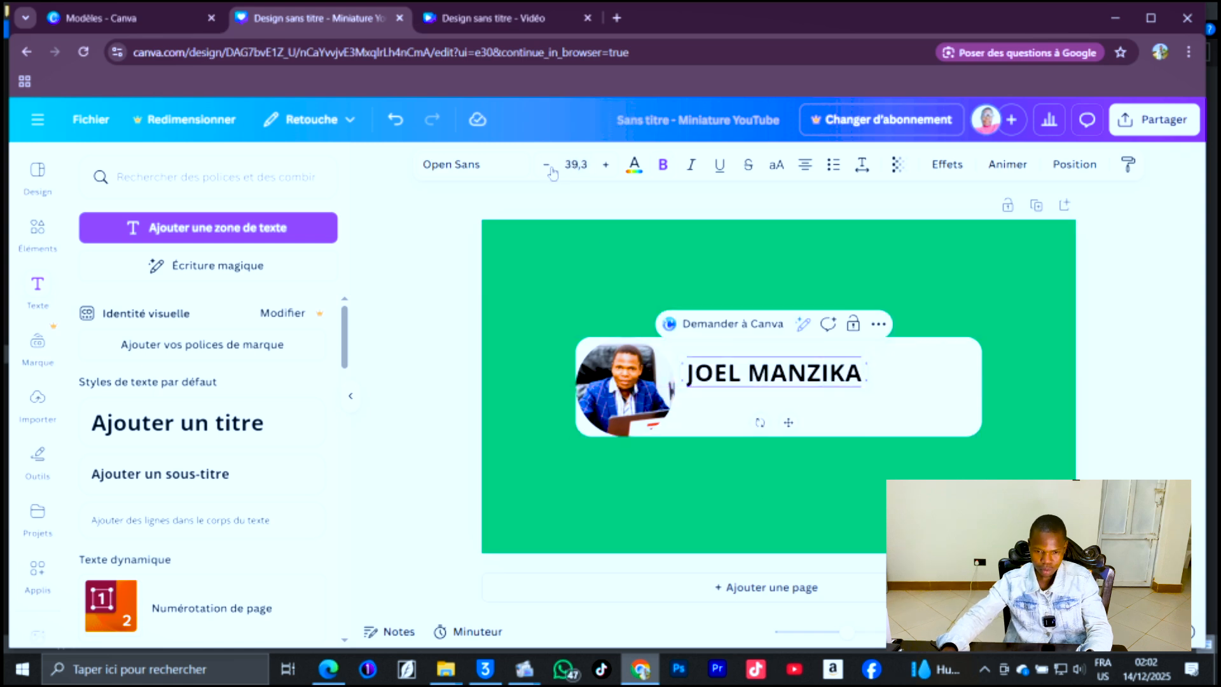
Change the name's font to Roboto in its bold style.
click(491, 160)
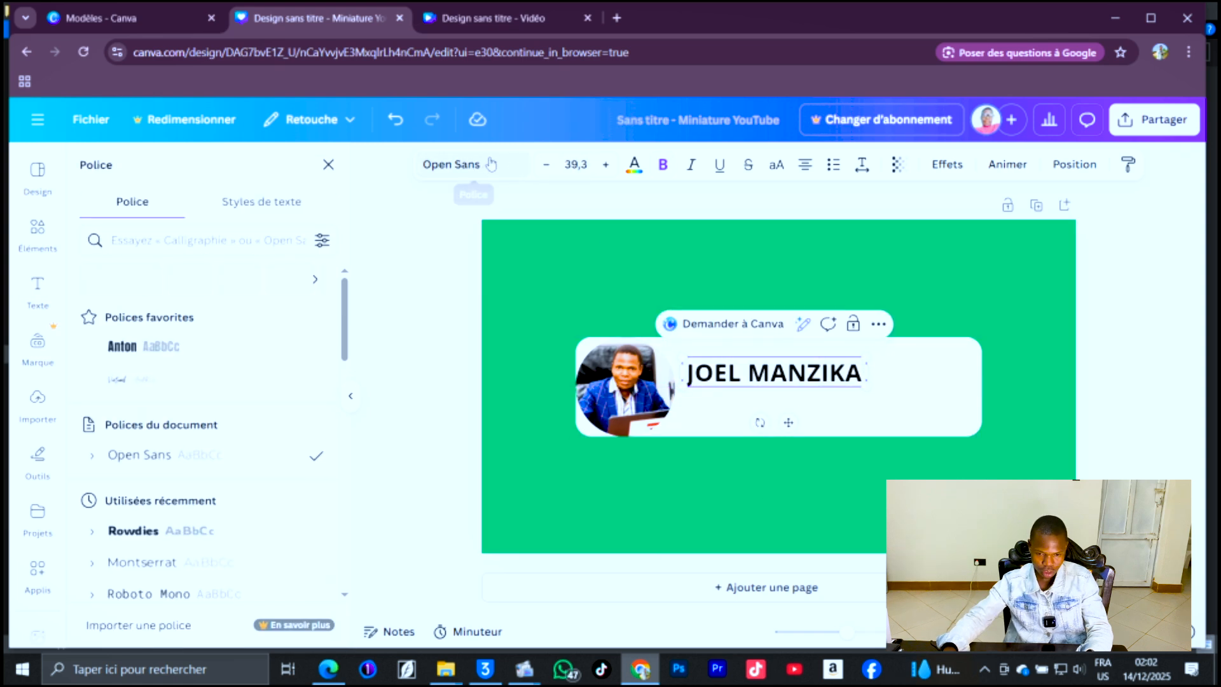
click(137, 243)
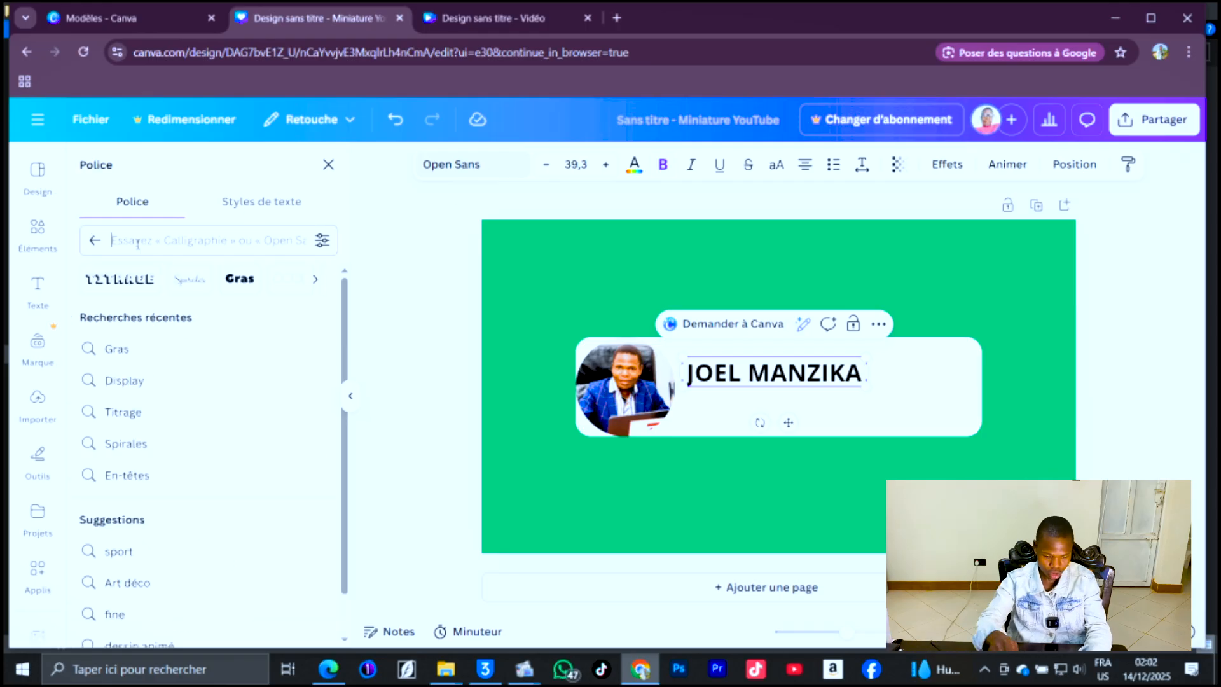
text(ROBO)
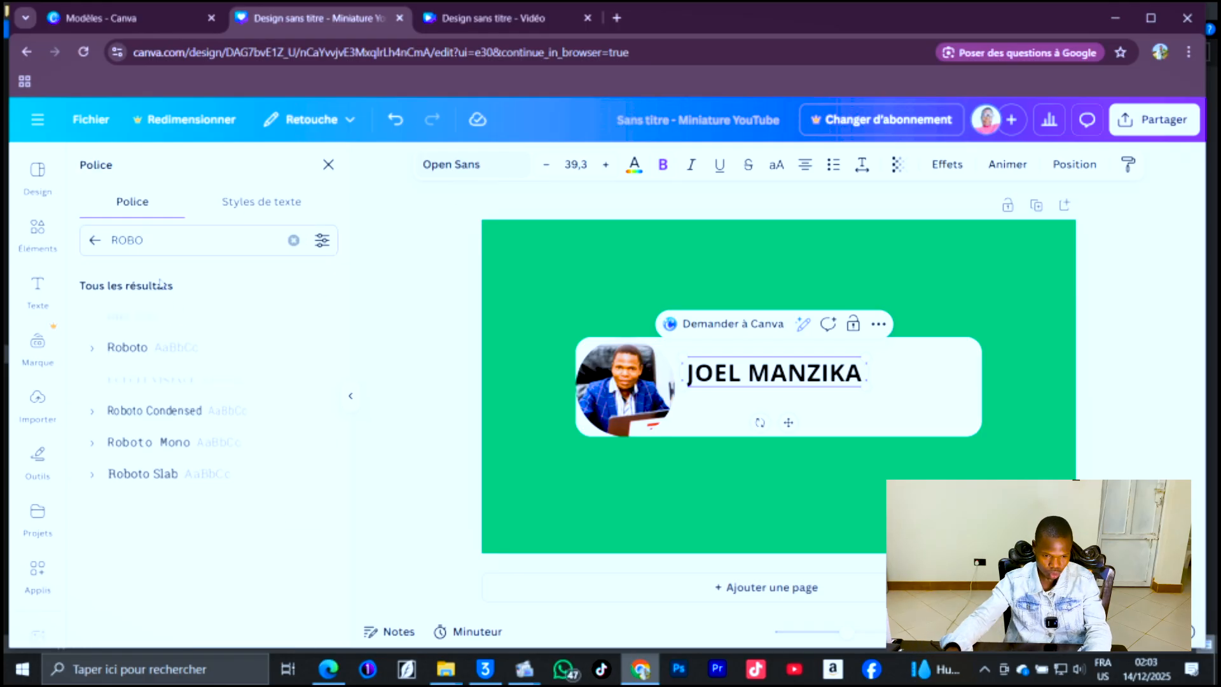
click(127, 347)
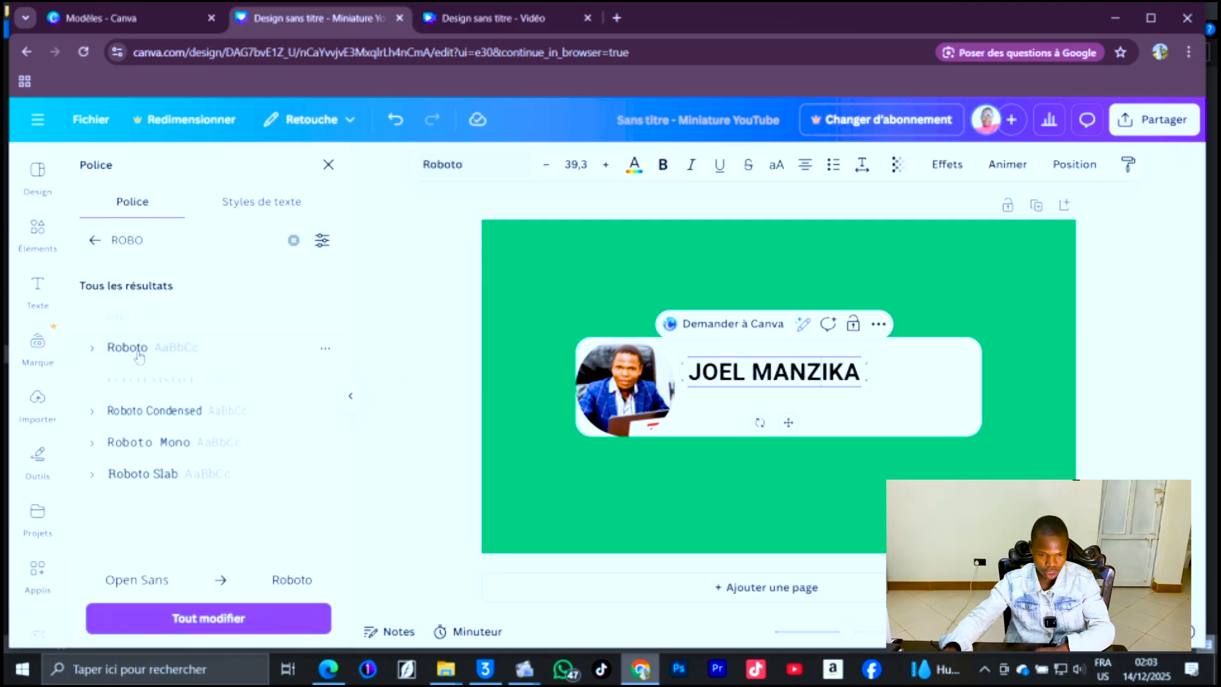
click(102, 350)
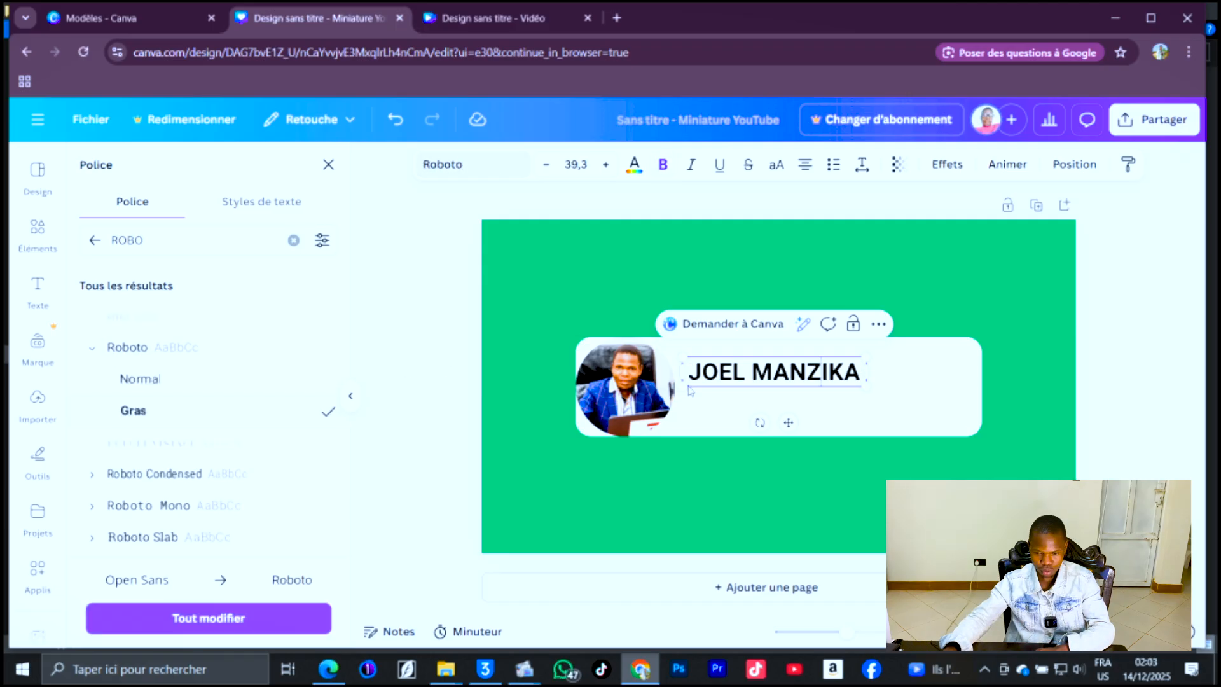
Set the name's text colour to blue.
double_click(740, 370)
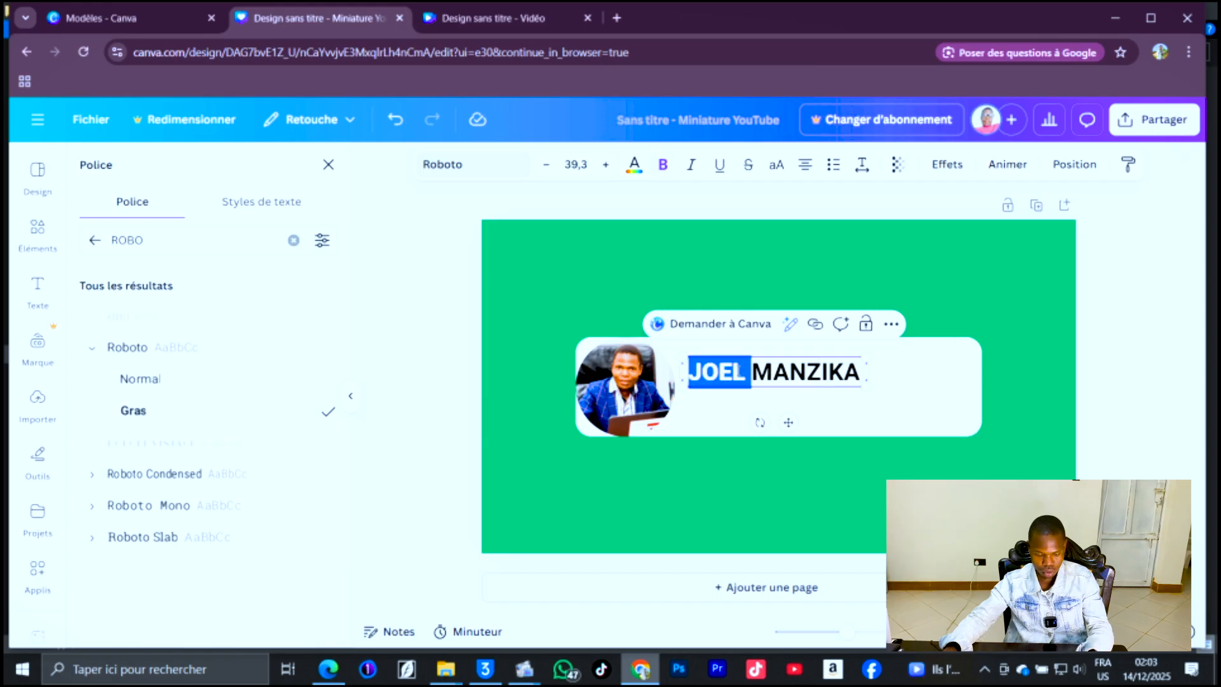
click(831, 396)
click(825, 373)
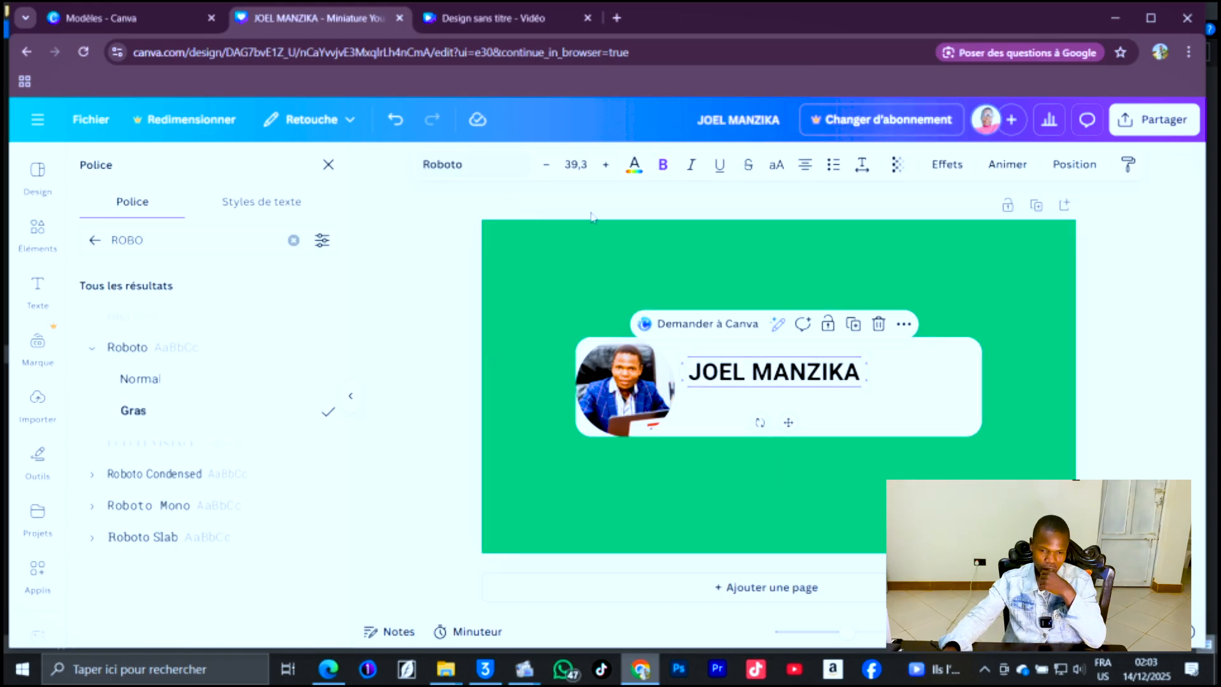
click(634, 166)
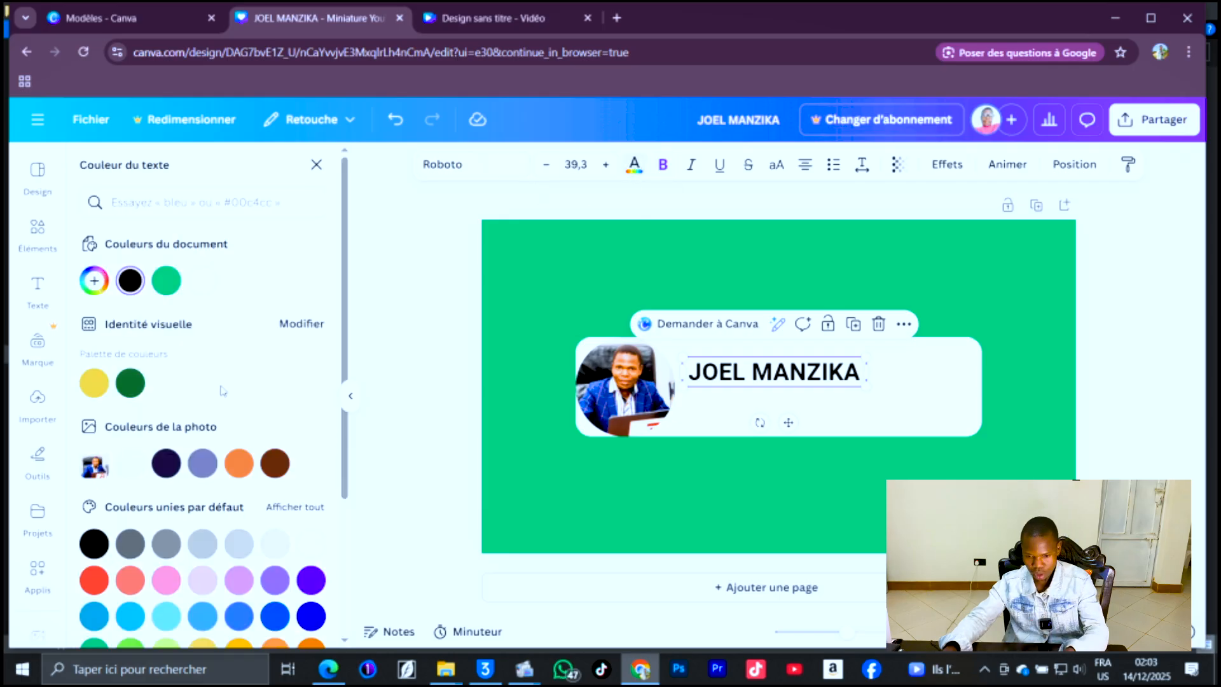
click(83, 619)
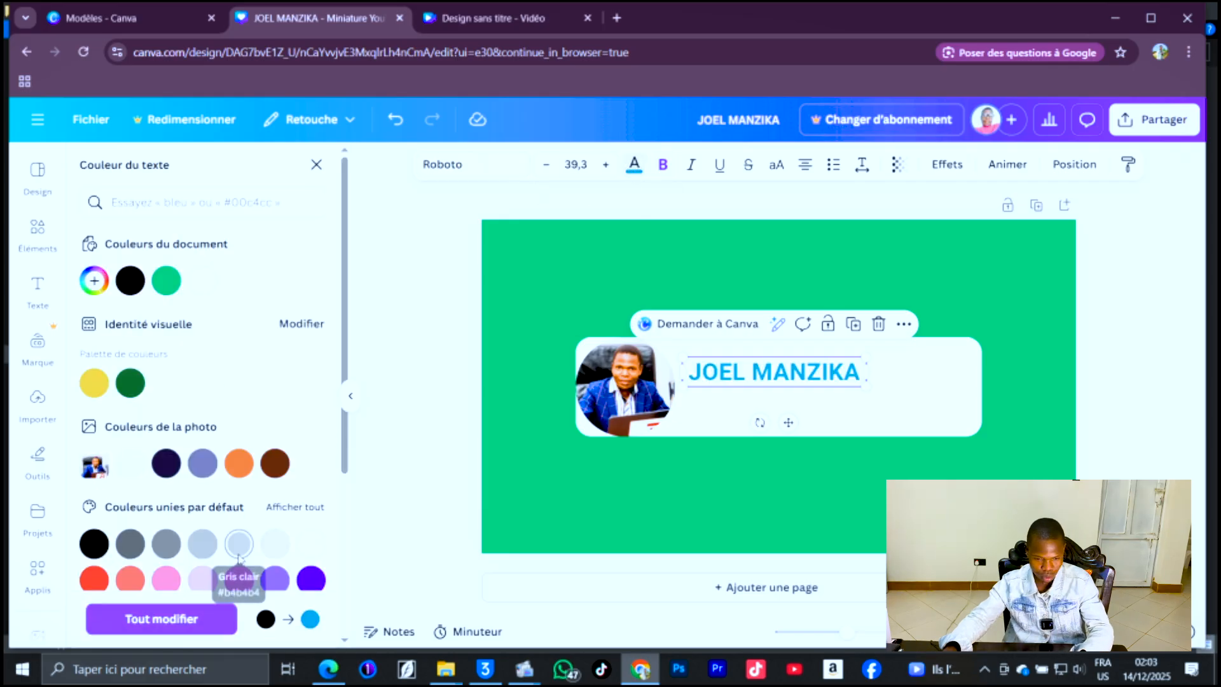
scroll(216, 579, down, 2)
Apply a black Shadow effect to the name with distance 70 and transparency 66.
click(947, 165)
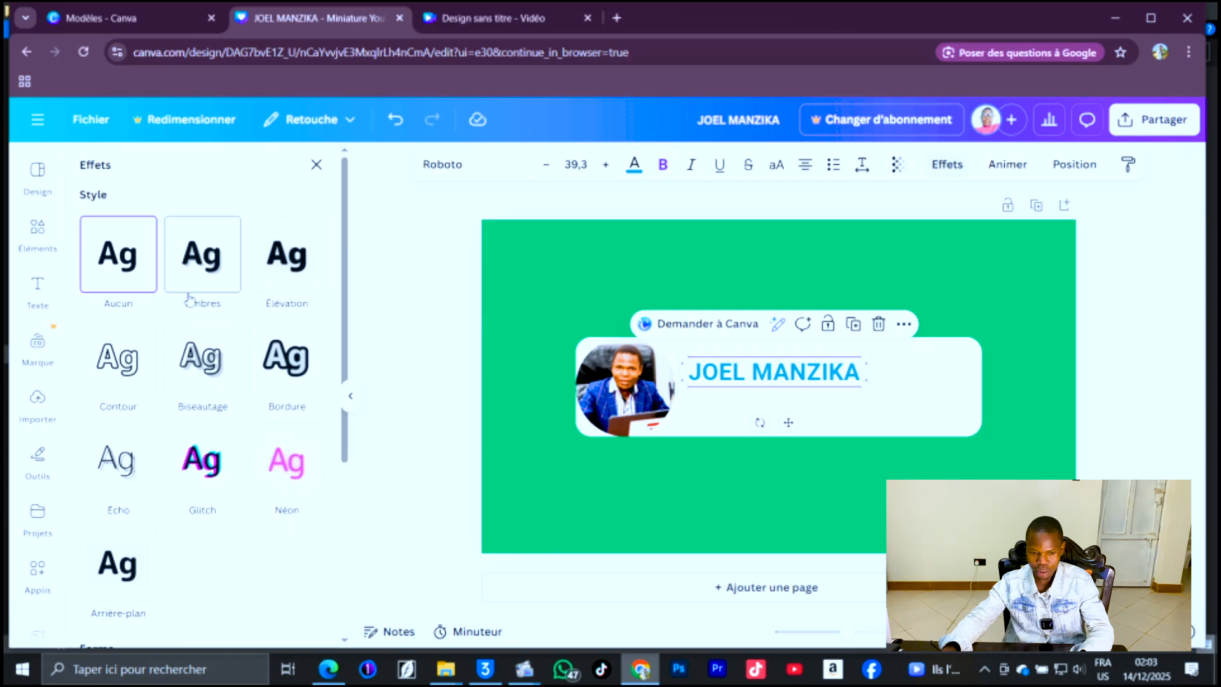
click(202, 308)
click(313, 558)
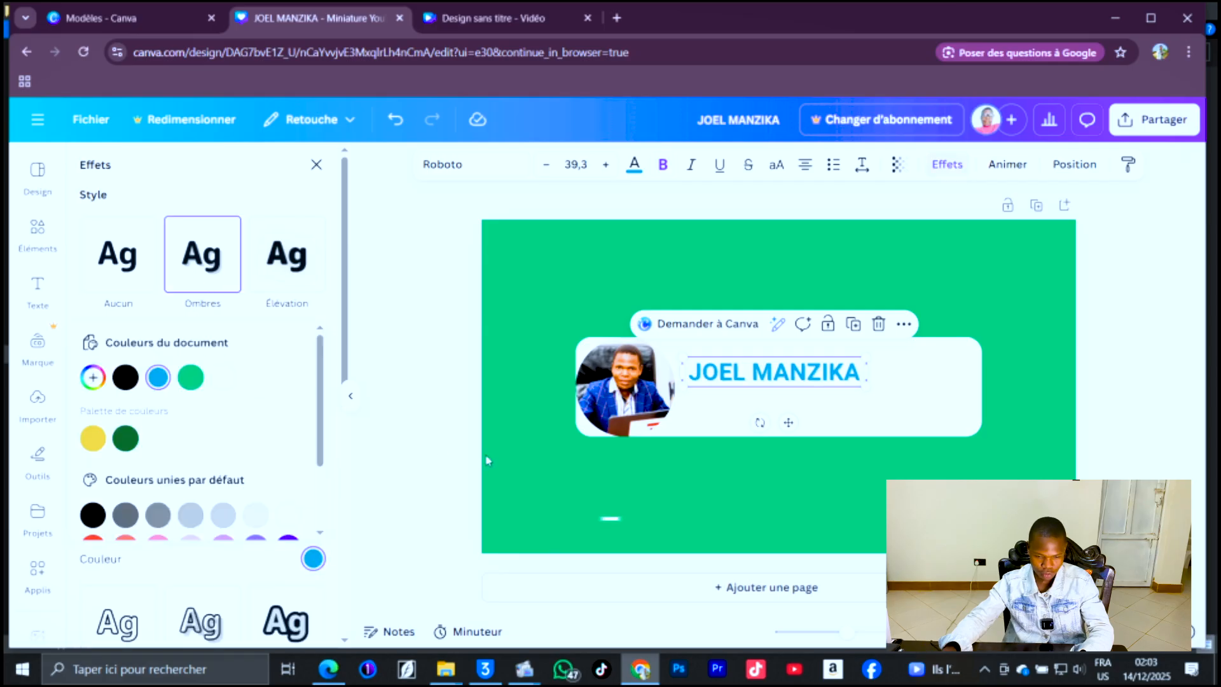
click(92, 514)
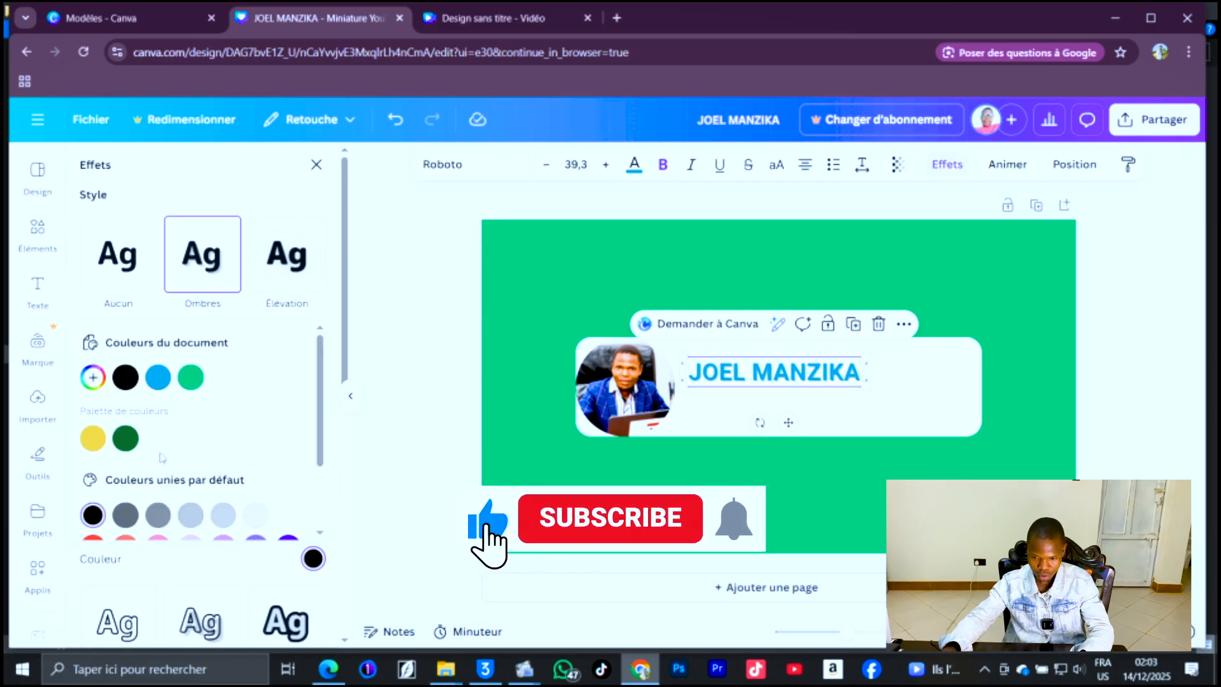
click(203, 407)
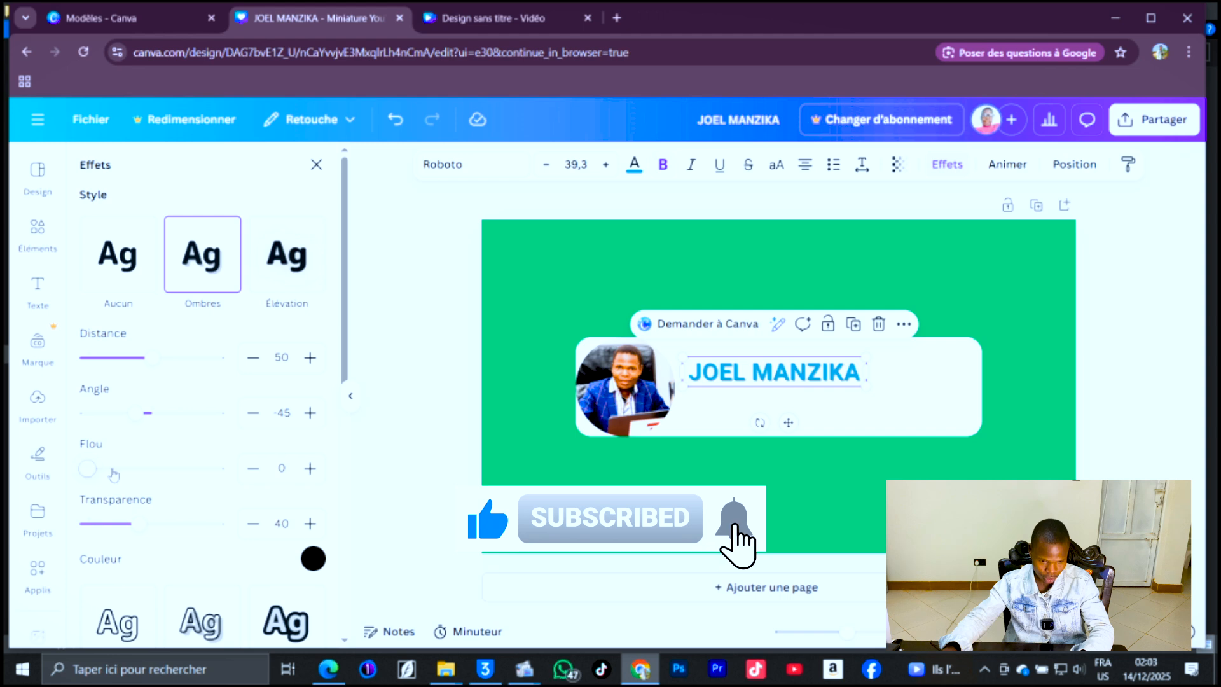
drag(133, 530, 174, 531)
click(179, 359)
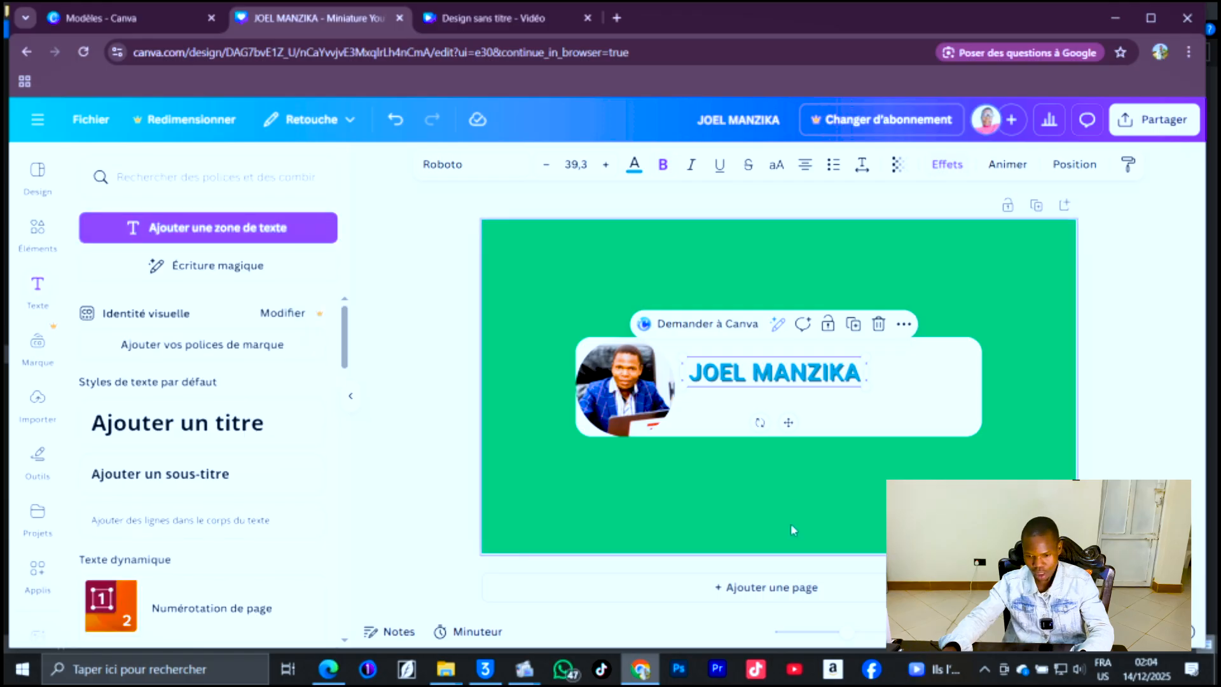
Add a body text line reading "CONSEILS, ASTUCES ET TUTORIELS" below the name on the white bar.
click(793, 531)
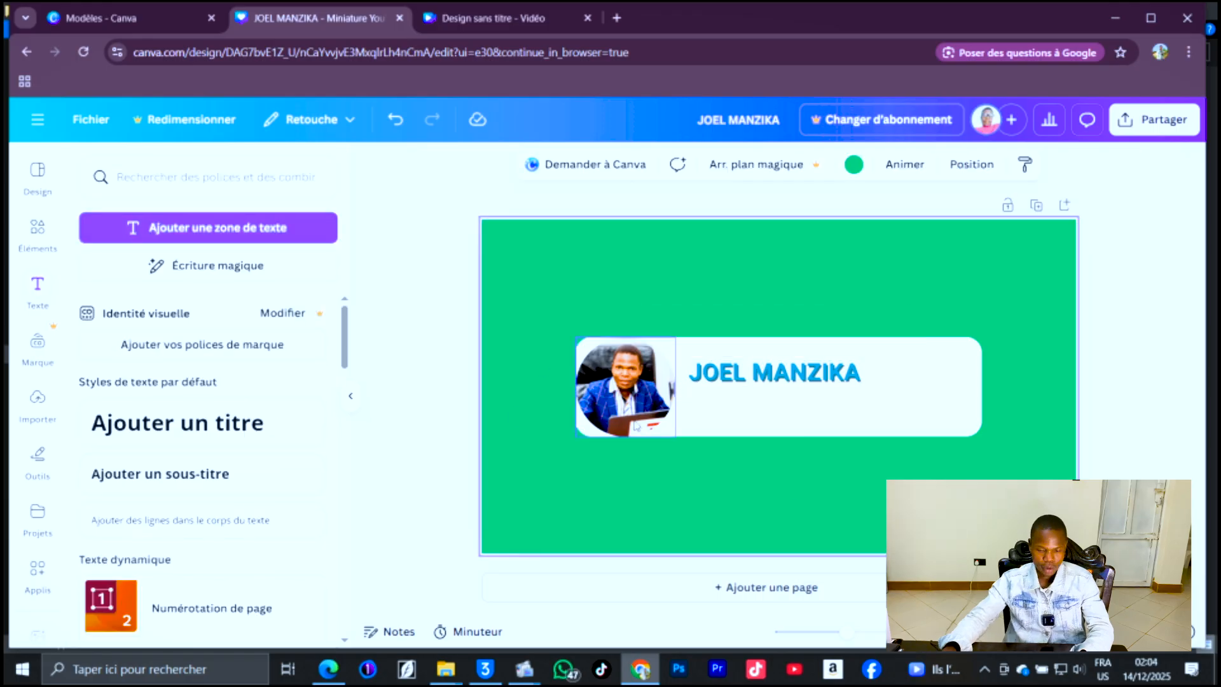
click(236, 521)
text(CONSEILS, ASTU)
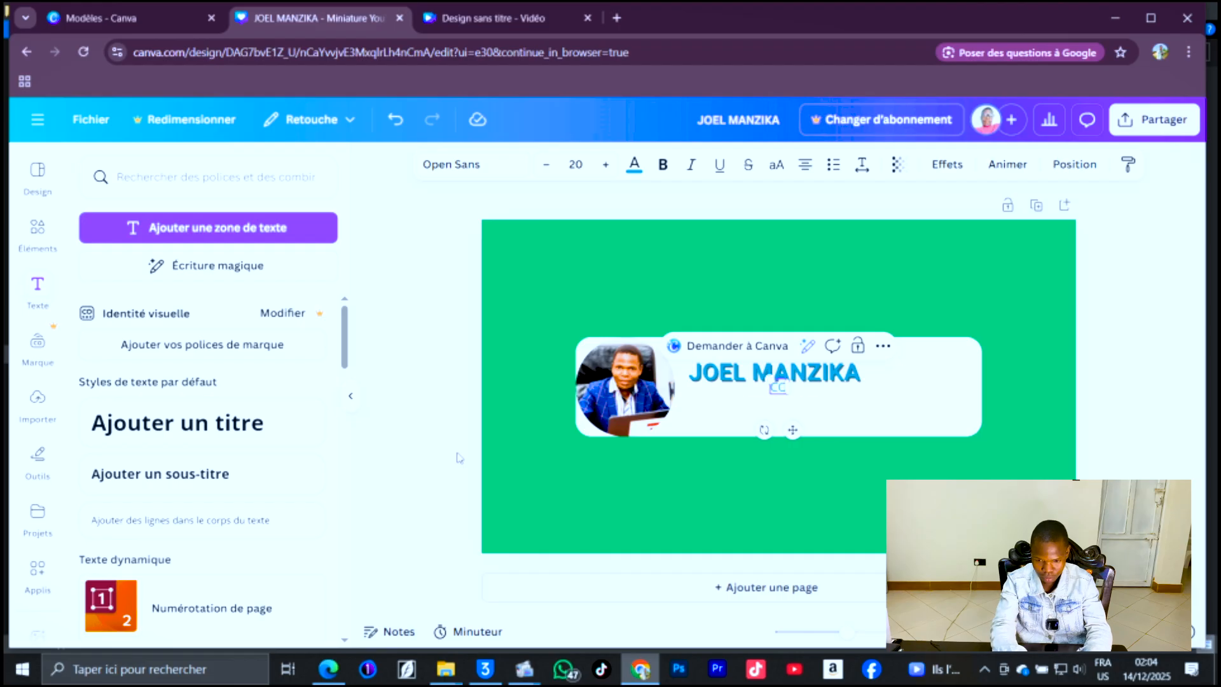
text(CES ET TU)
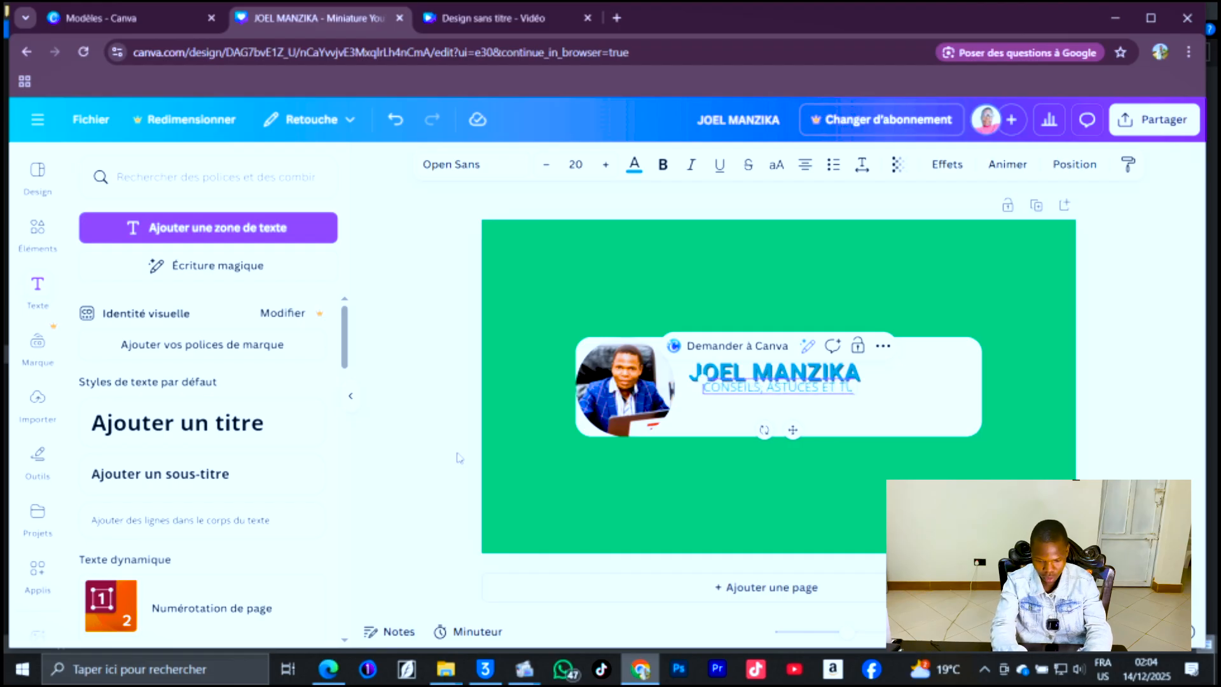
text(TORIELS)
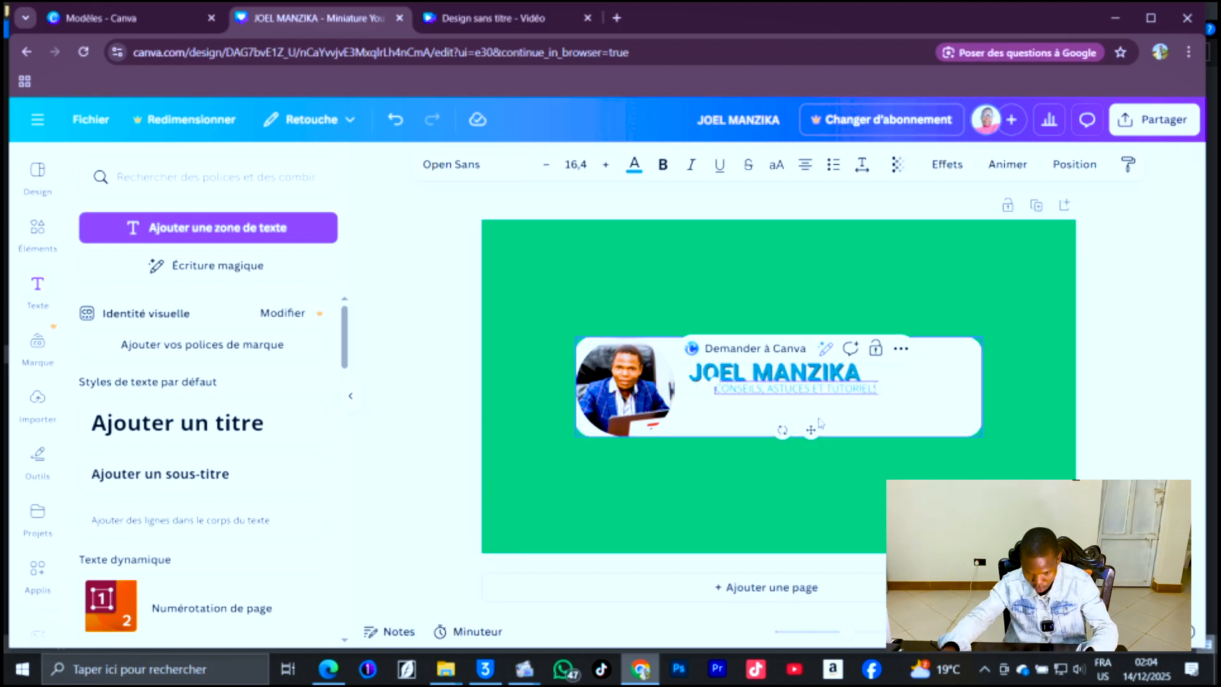
click(614, 283)
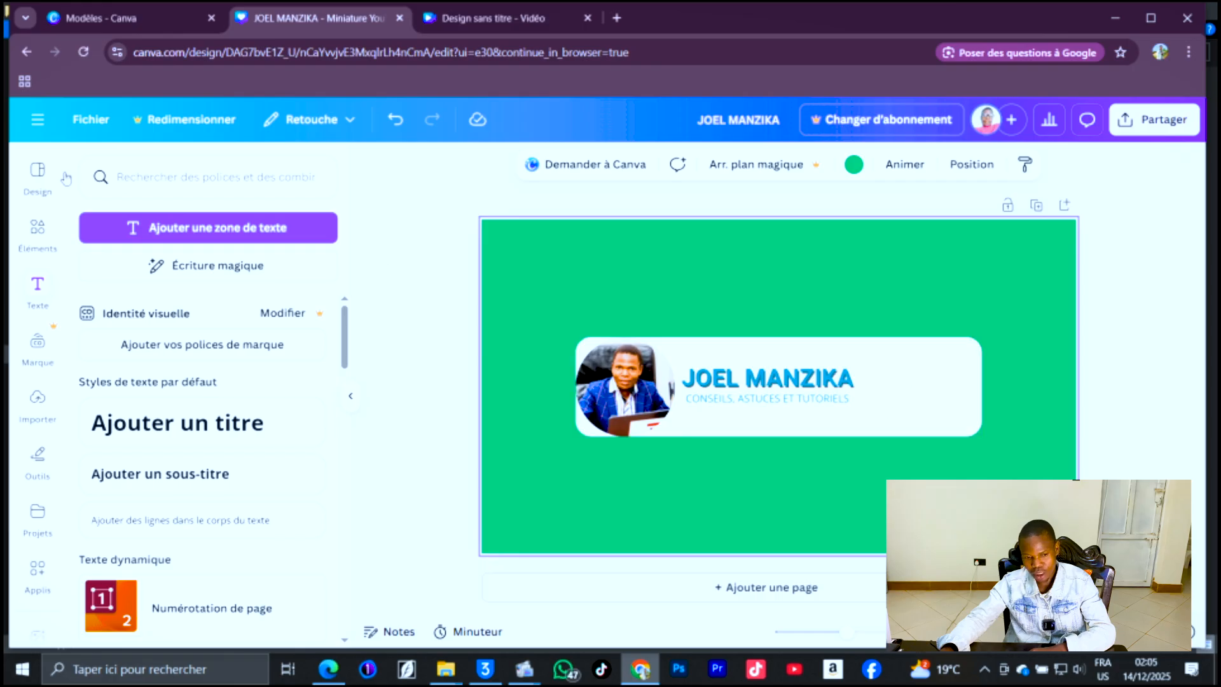
Search the elements for a subscribe button and add a red SUBSCRIBE illustration to the design.
click(116, 185)
click(35, 239)
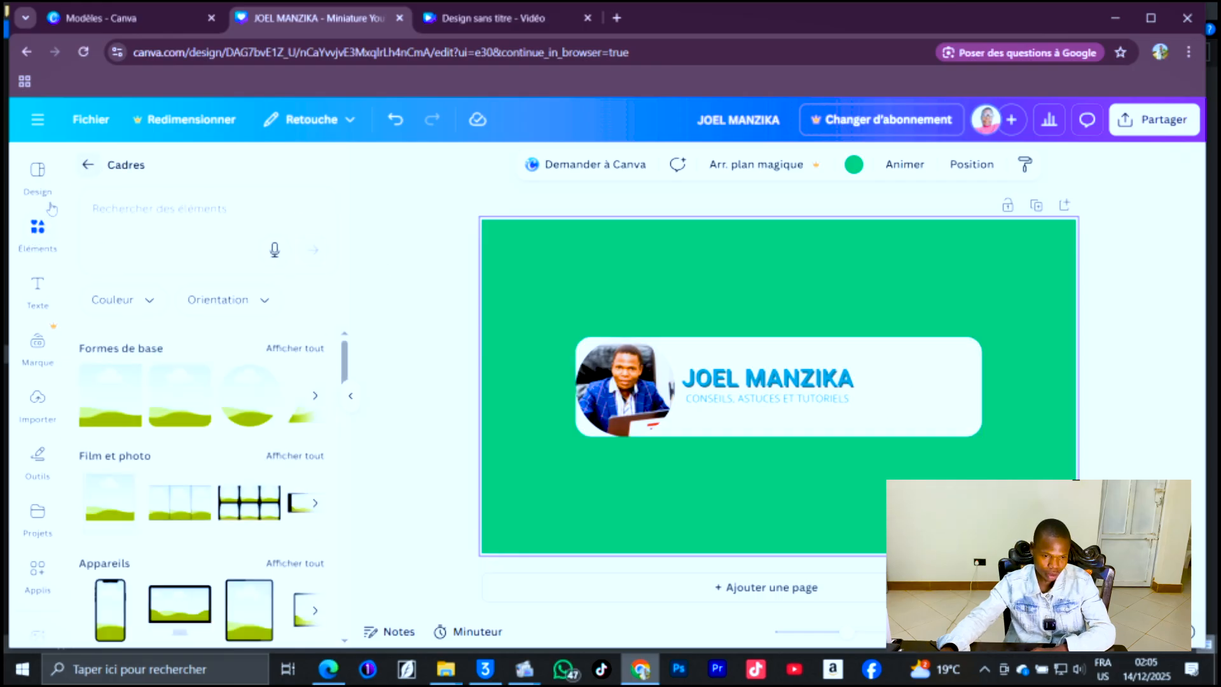
click(111, 189)
text(s)
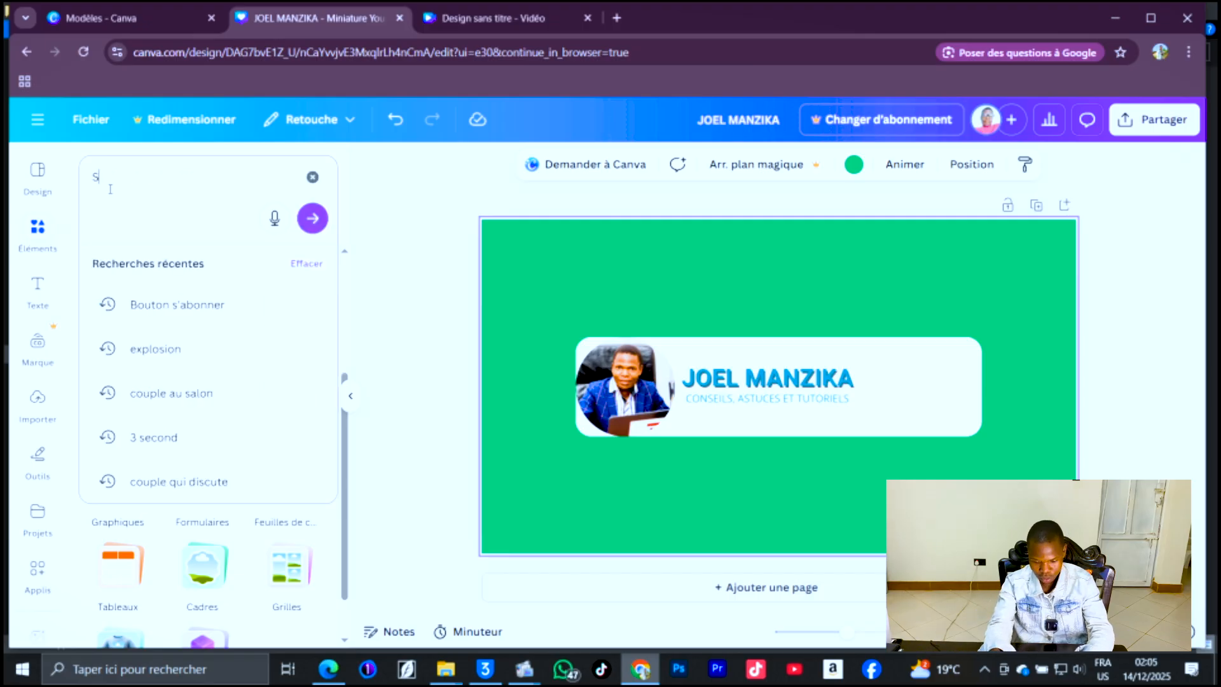
text('ABONNE)
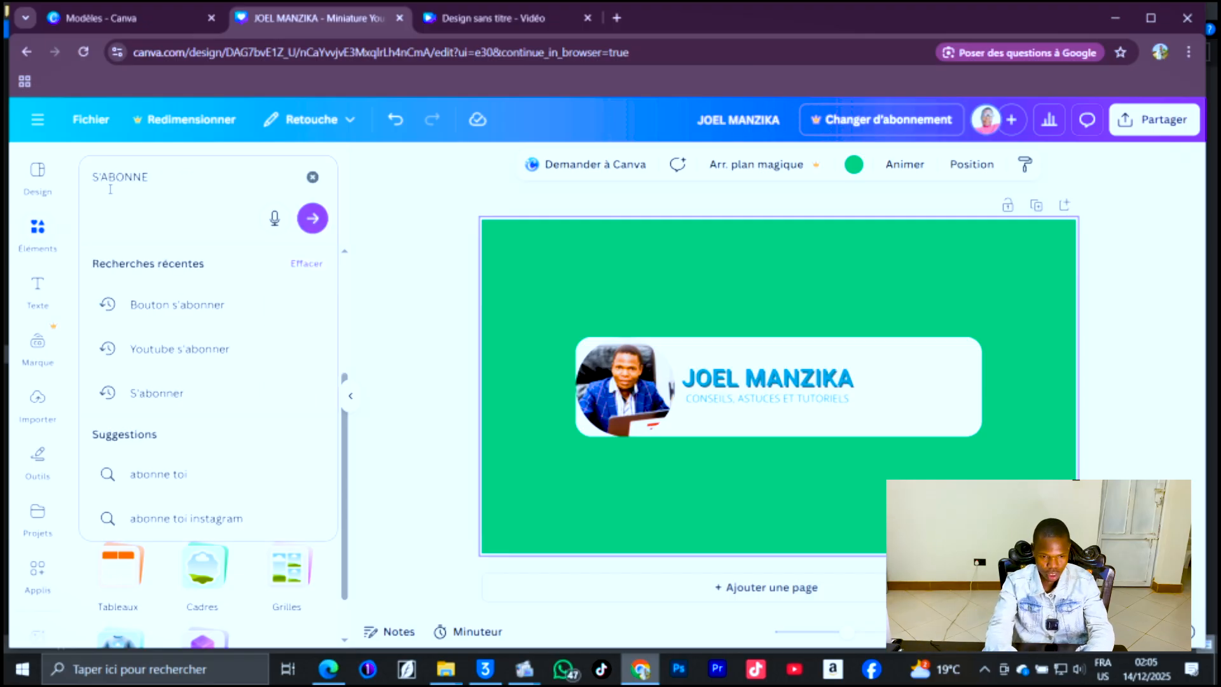
key(Return)
scroll(256, 462, down, 3)
scroll(255, 462, down, 4)
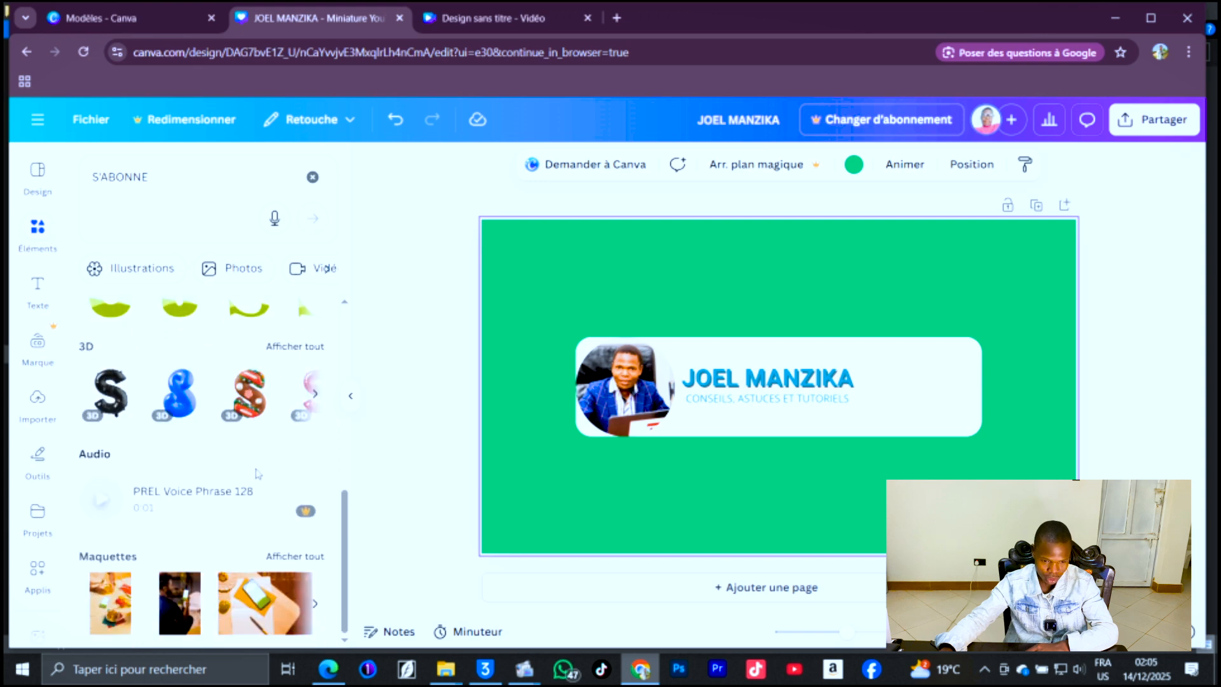
scroll(258, 473, up, 8)
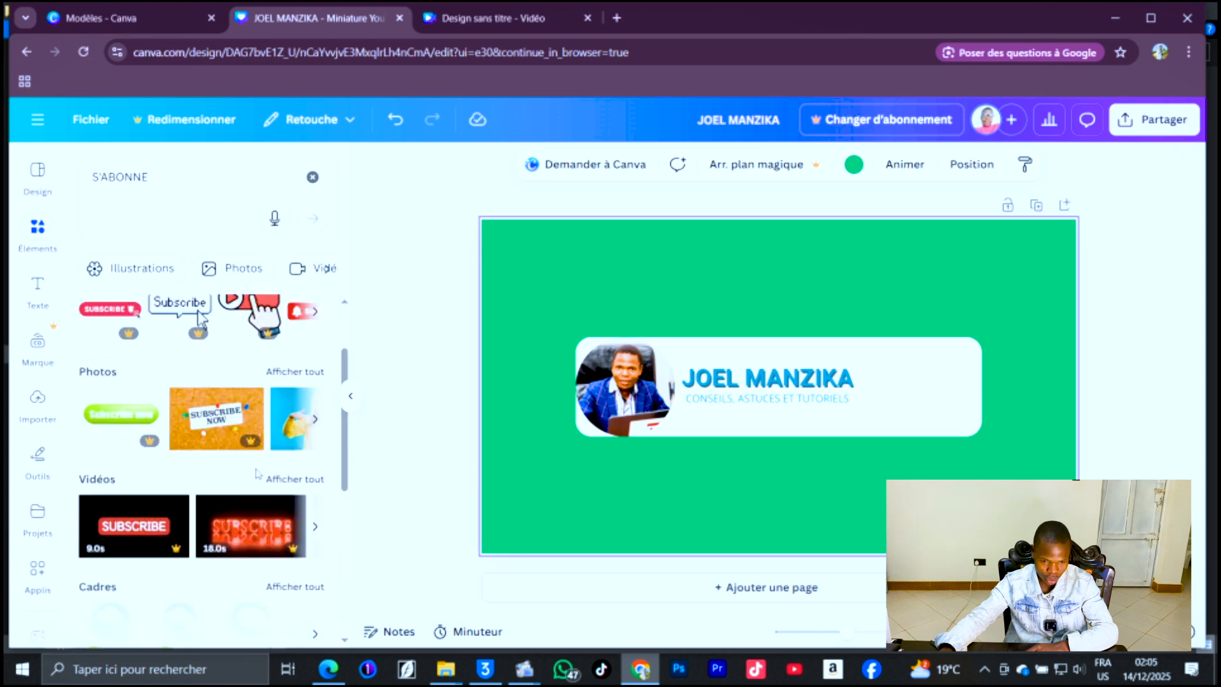
click(315, 410)
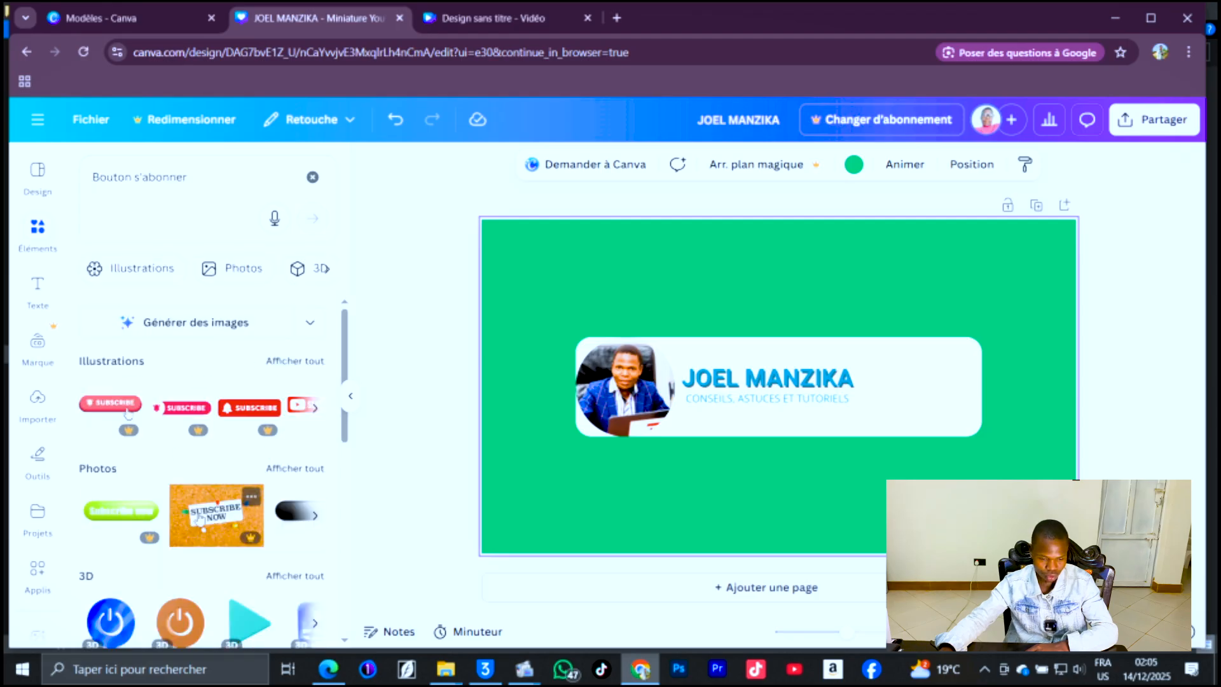
click(311, 375)
scroll(258, 445, down, 5)
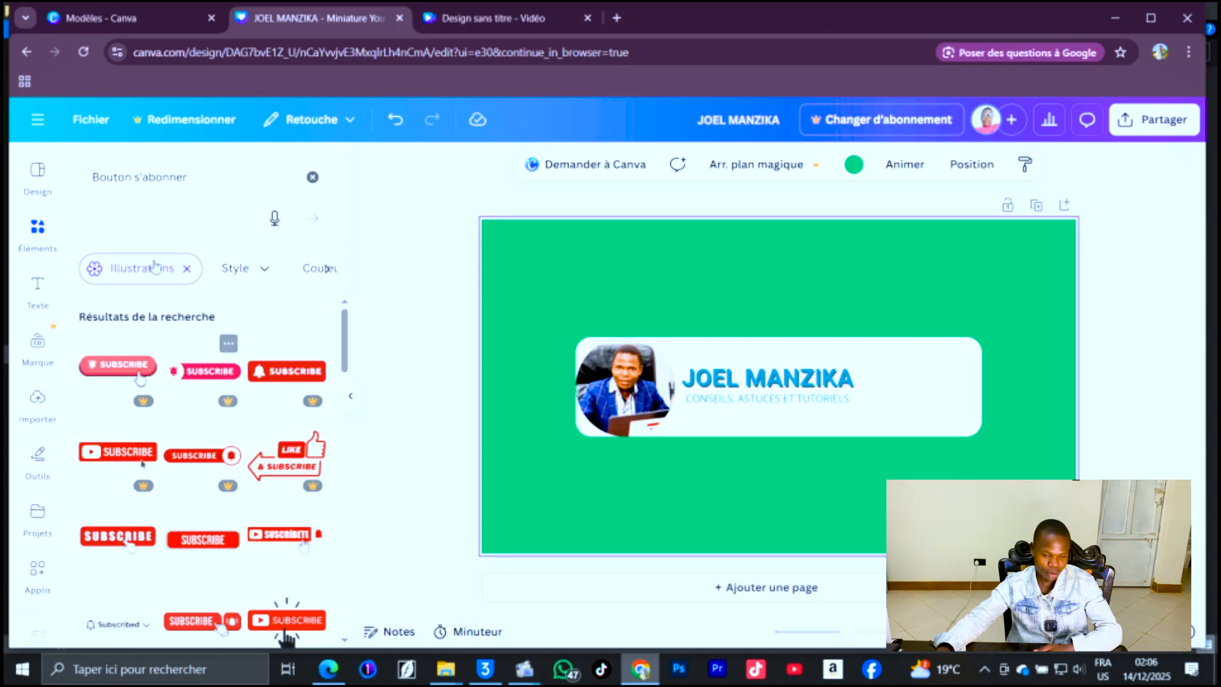
click(203, 539)
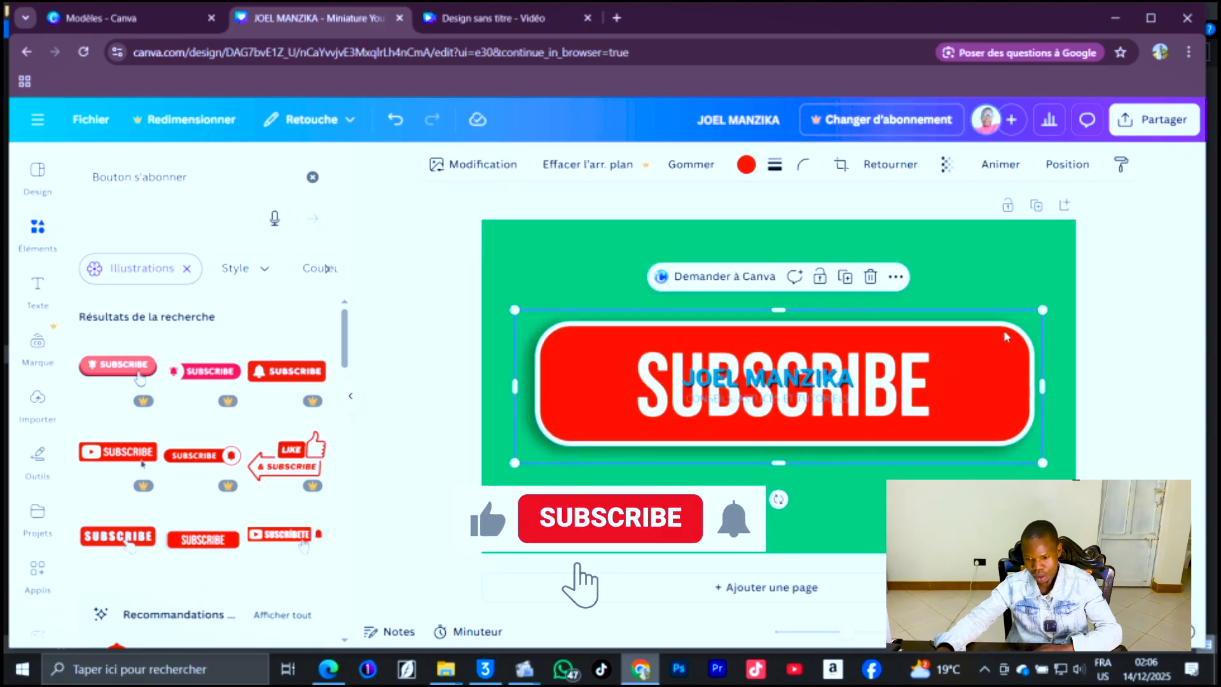
Shrink the Subscribe button and place it at the right end of the white bar.
drag(1043, 311, 820, 462)
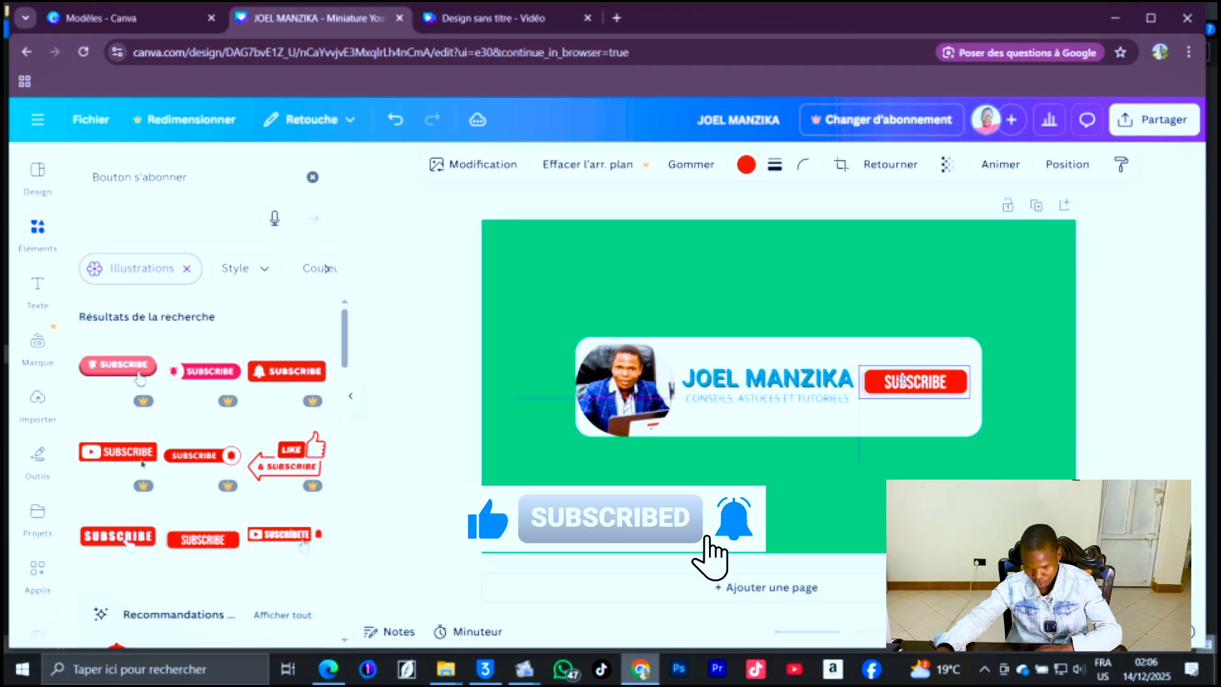
click(735, 450)
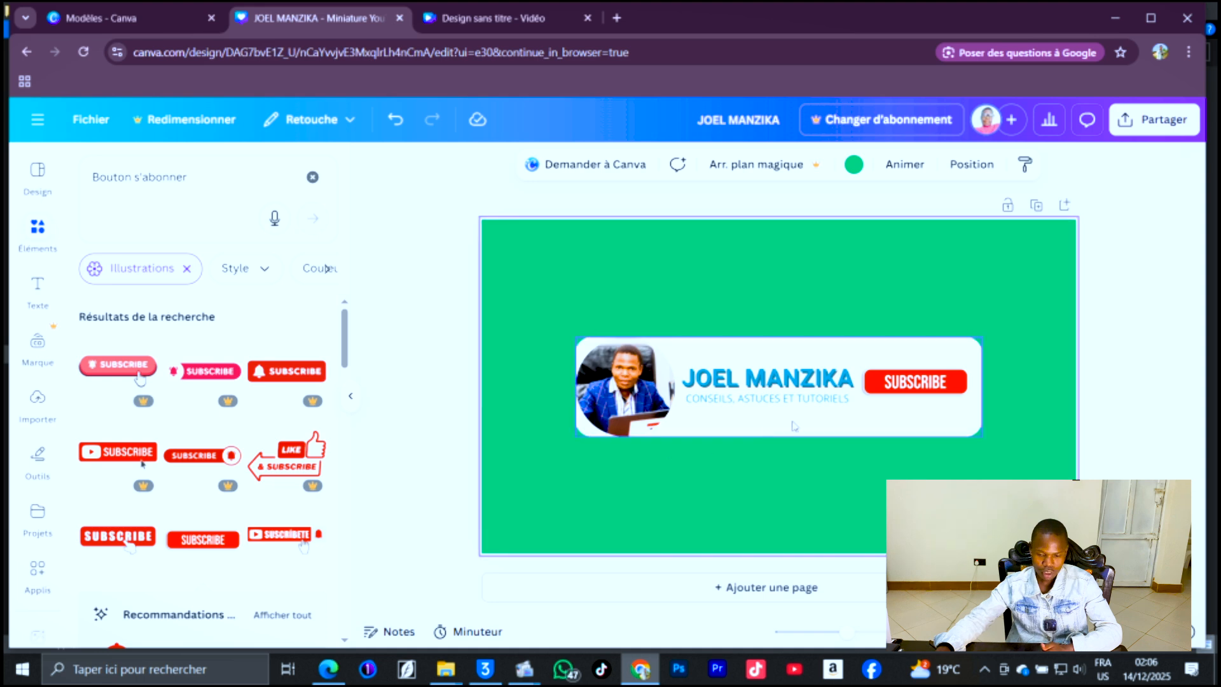
Apply the Balayage animation to the white bar and lock the bar.
click(760, 354)
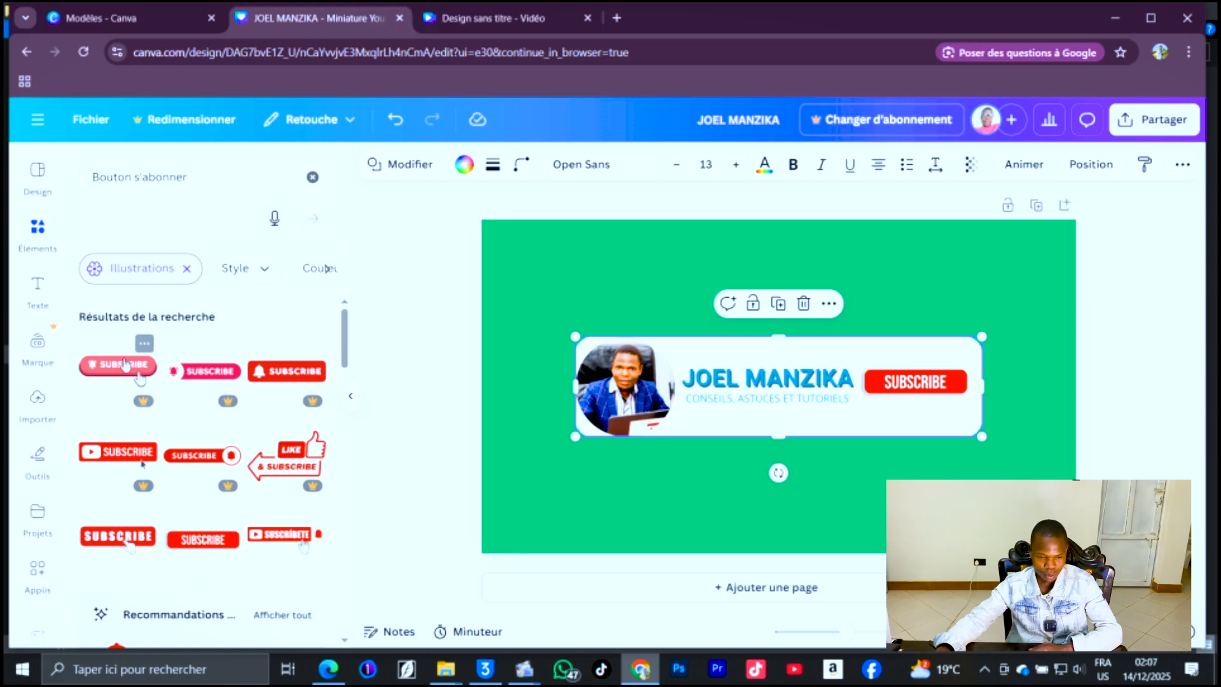
scroll(128, 445, down, 3)
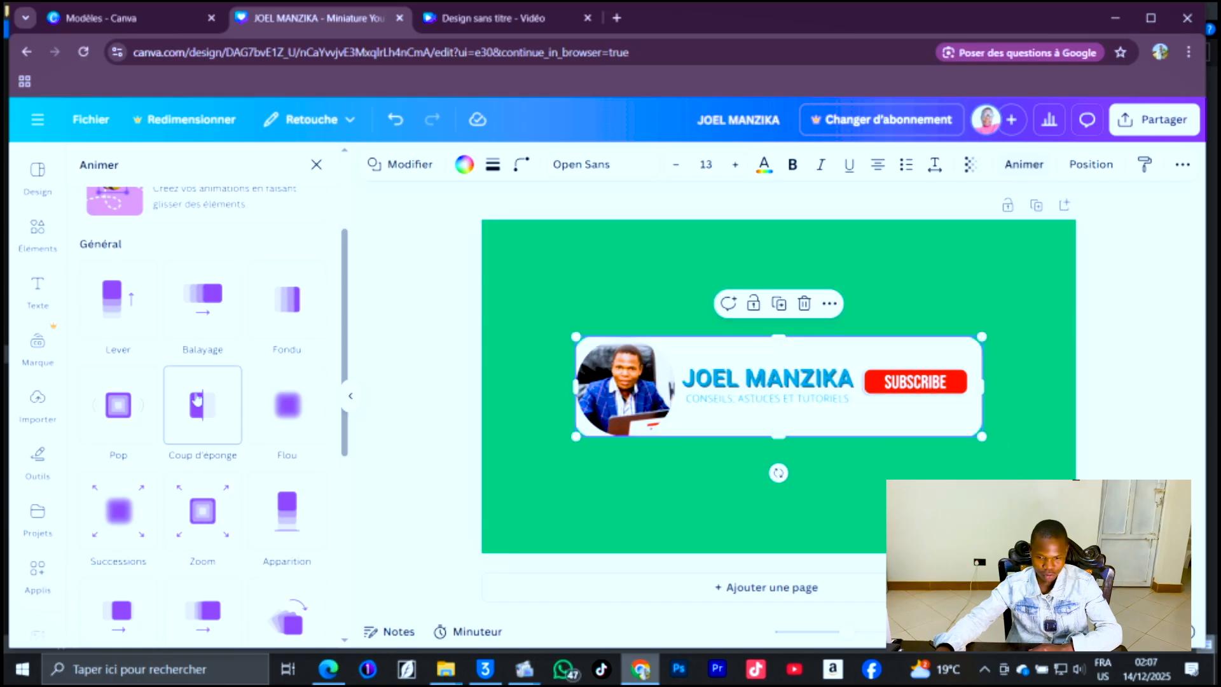
click(208, 307)
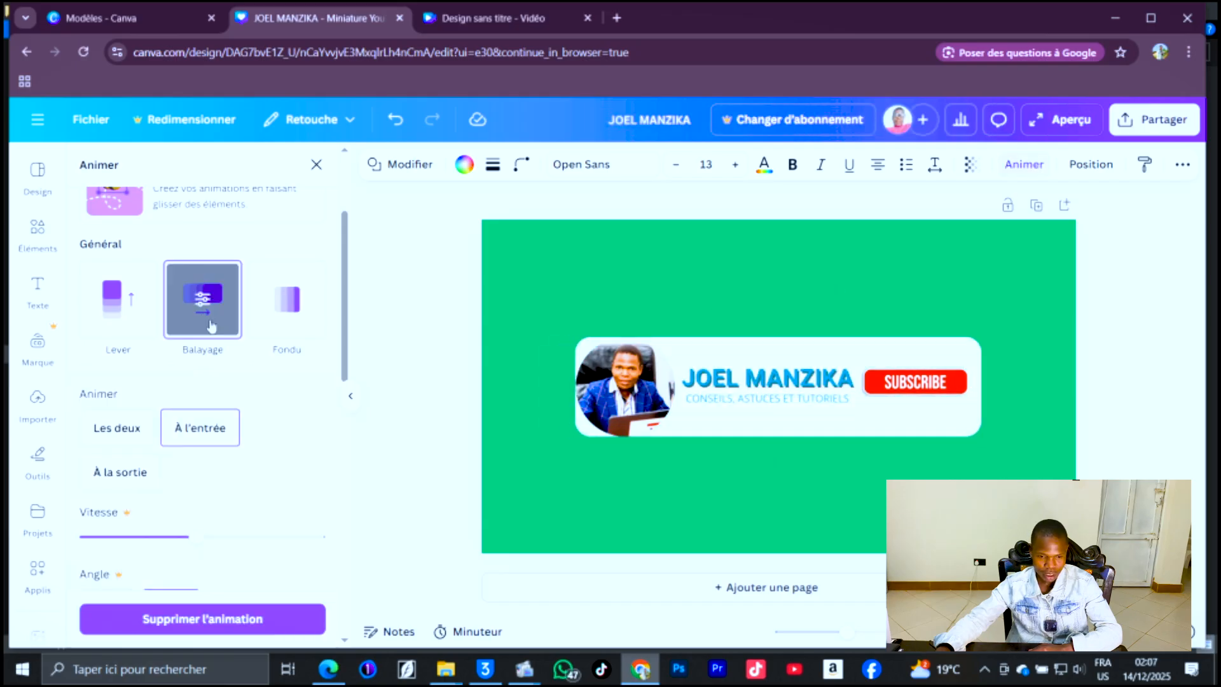
click(754, 303)
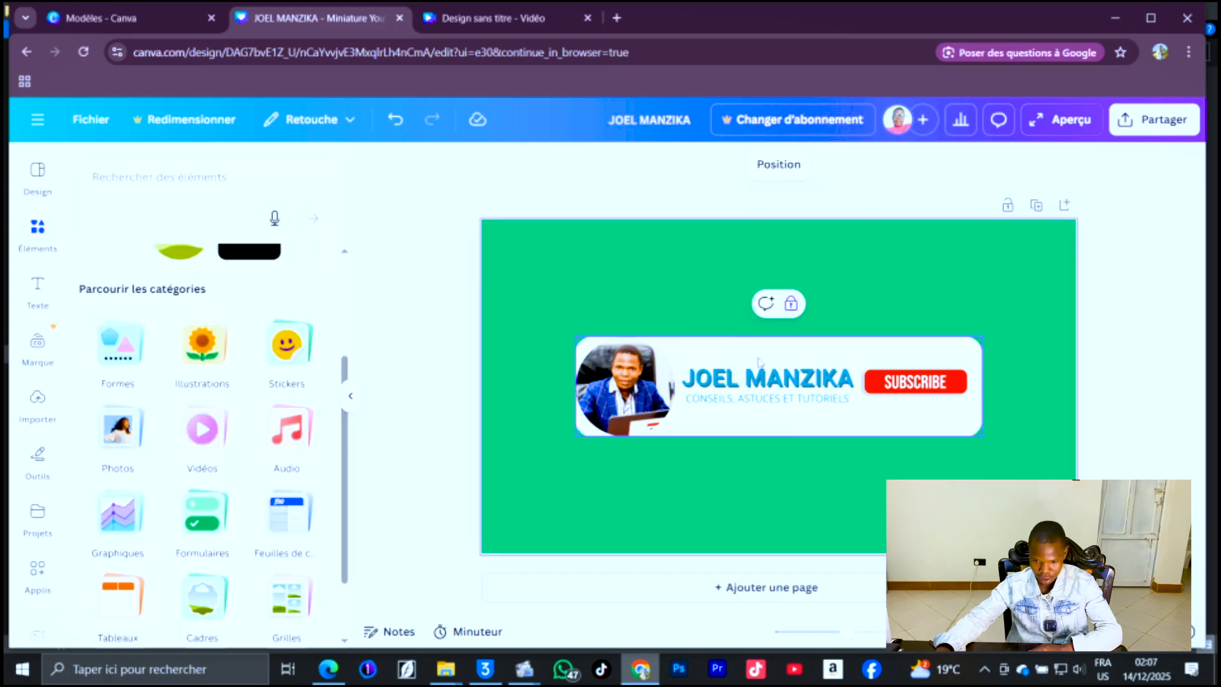
Select the photo, name and tagline together and apply the Balayage entrance animation to them.
drag(800, 403, 582, 432)
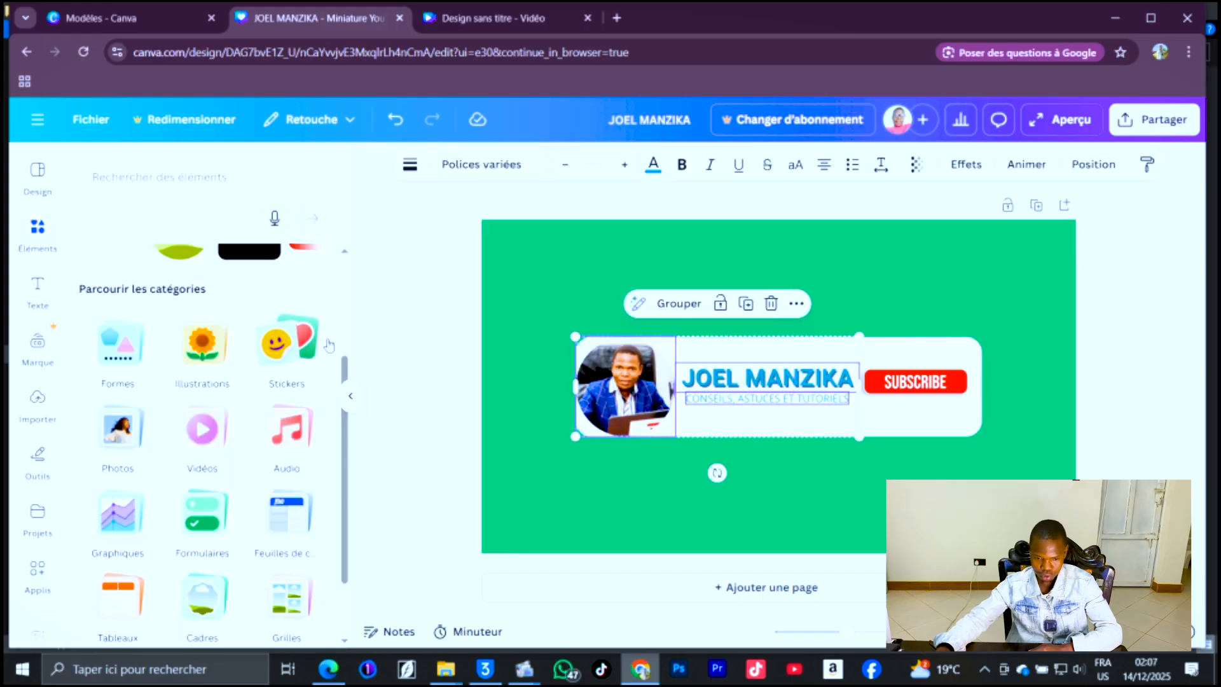
click(1024, 165)
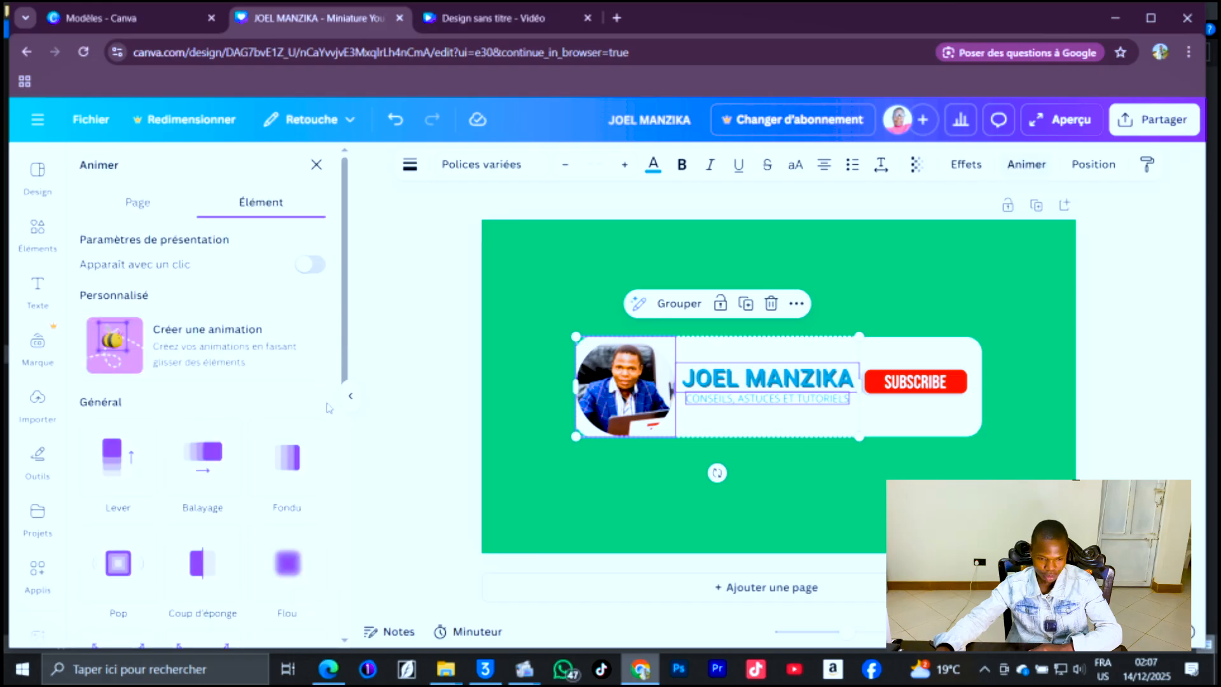
scroll(204, 356, down, 4)
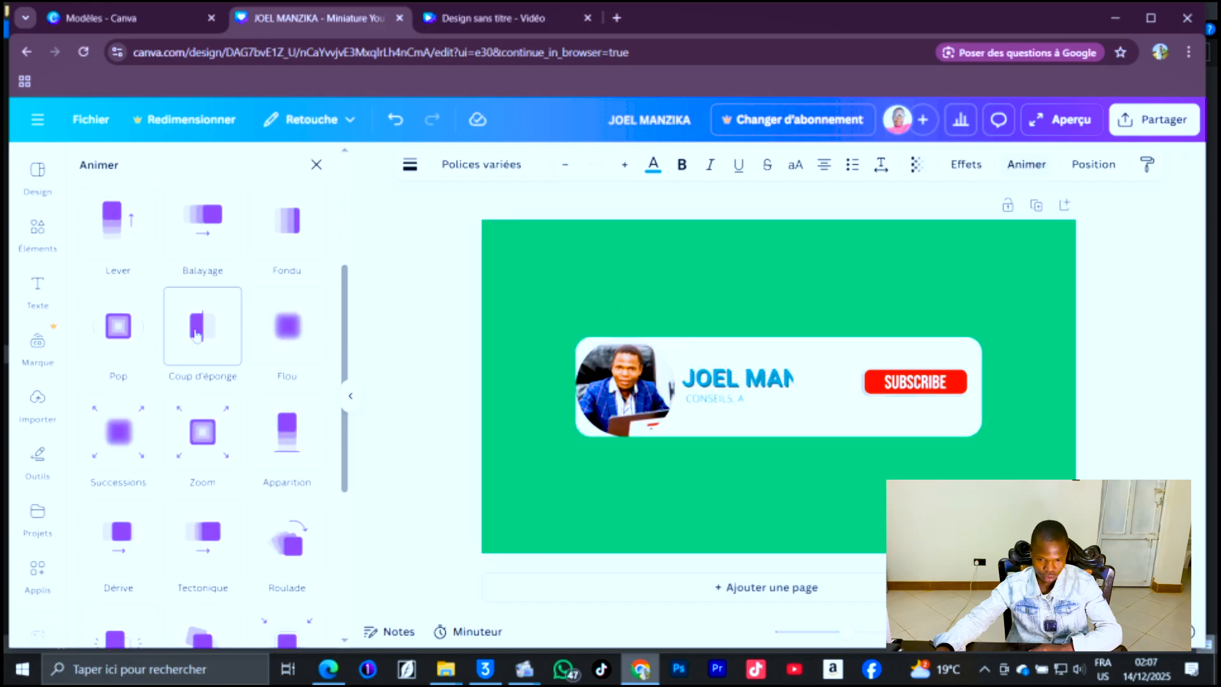
scroll(171, 525, down, 1)
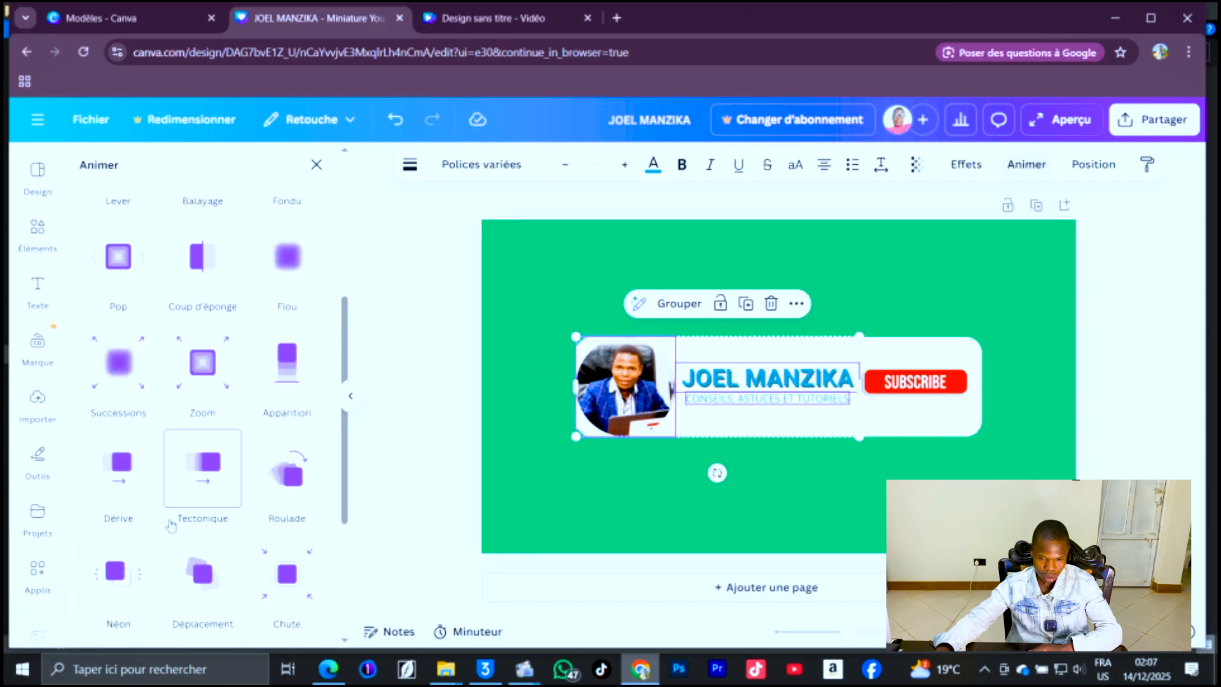
scroll(170, 524, up, 2)
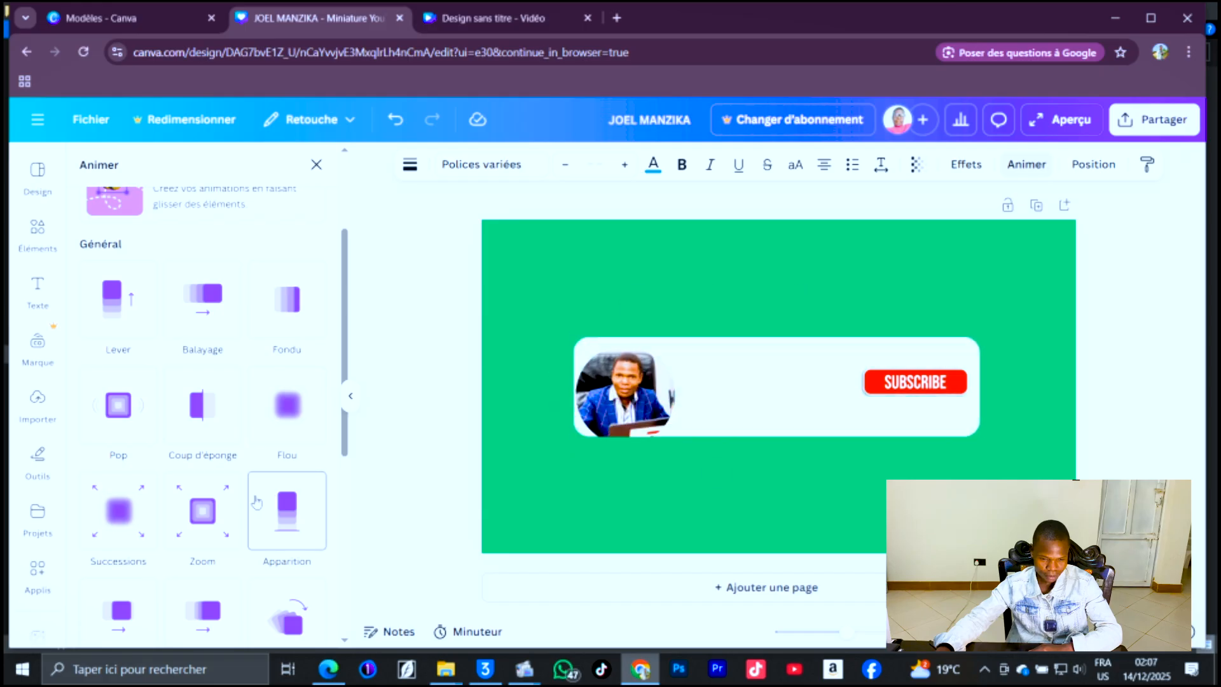
click(202, 510)
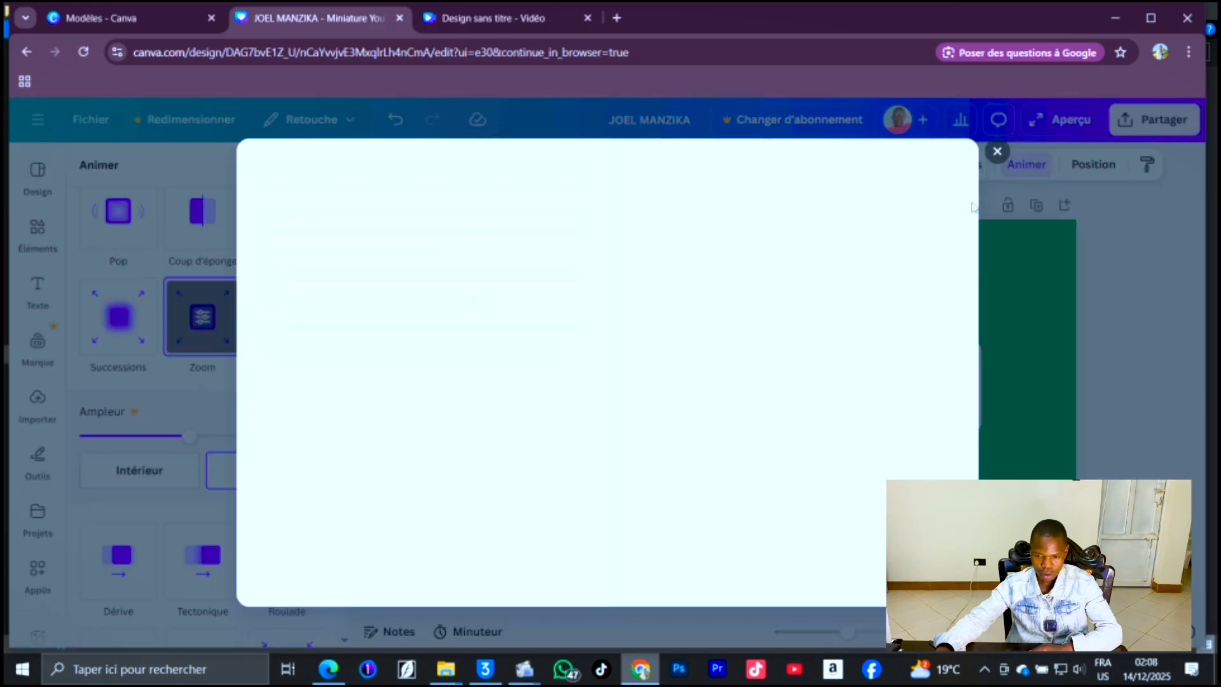
click(997, 152)
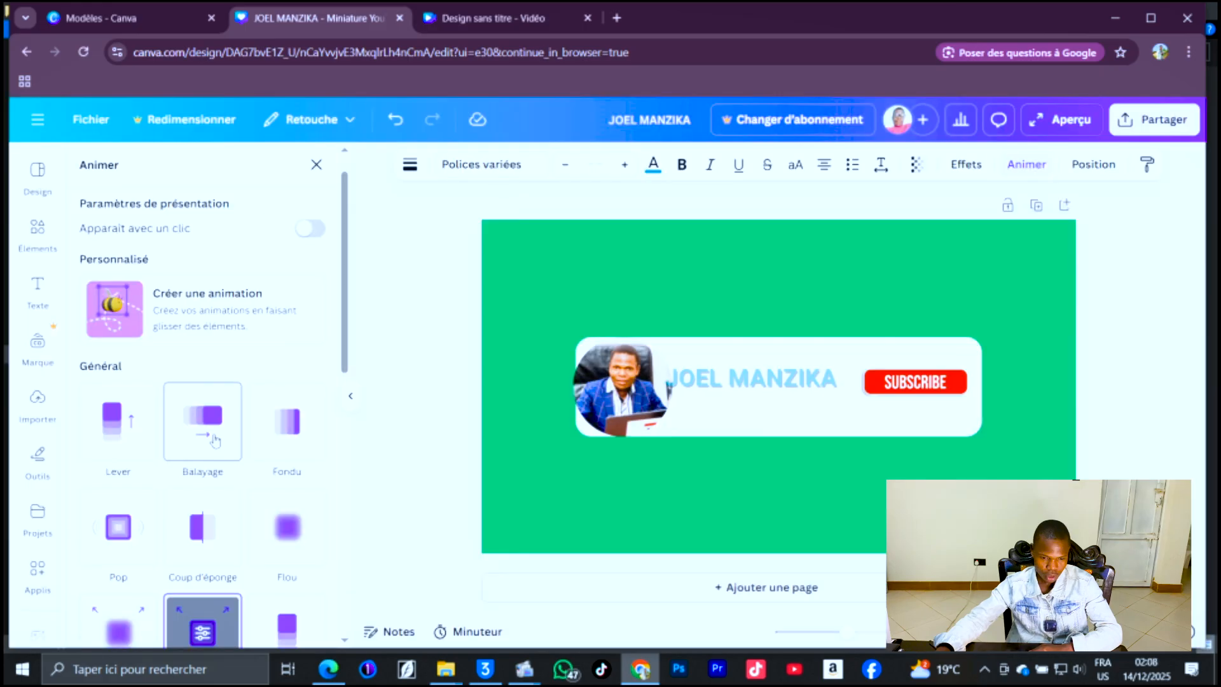
click(210, 432)
scroll(211, 434, down, 1)
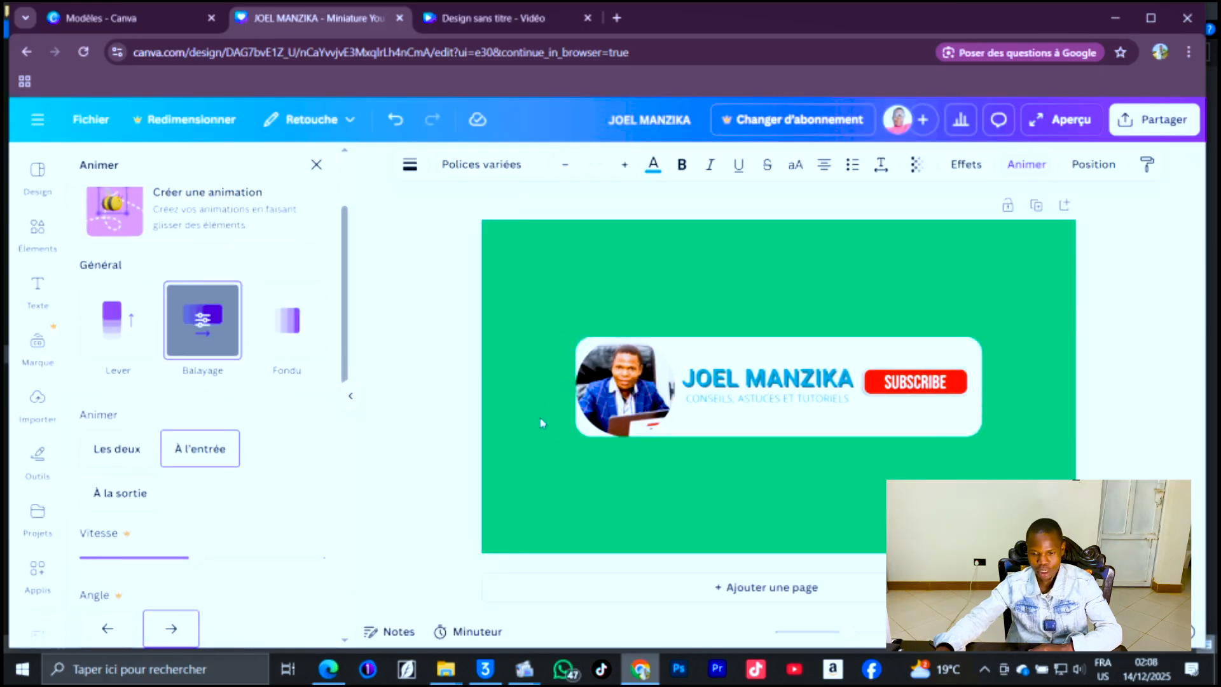
Apply the Flou animation to the Subscribe button.
click(915, 382)
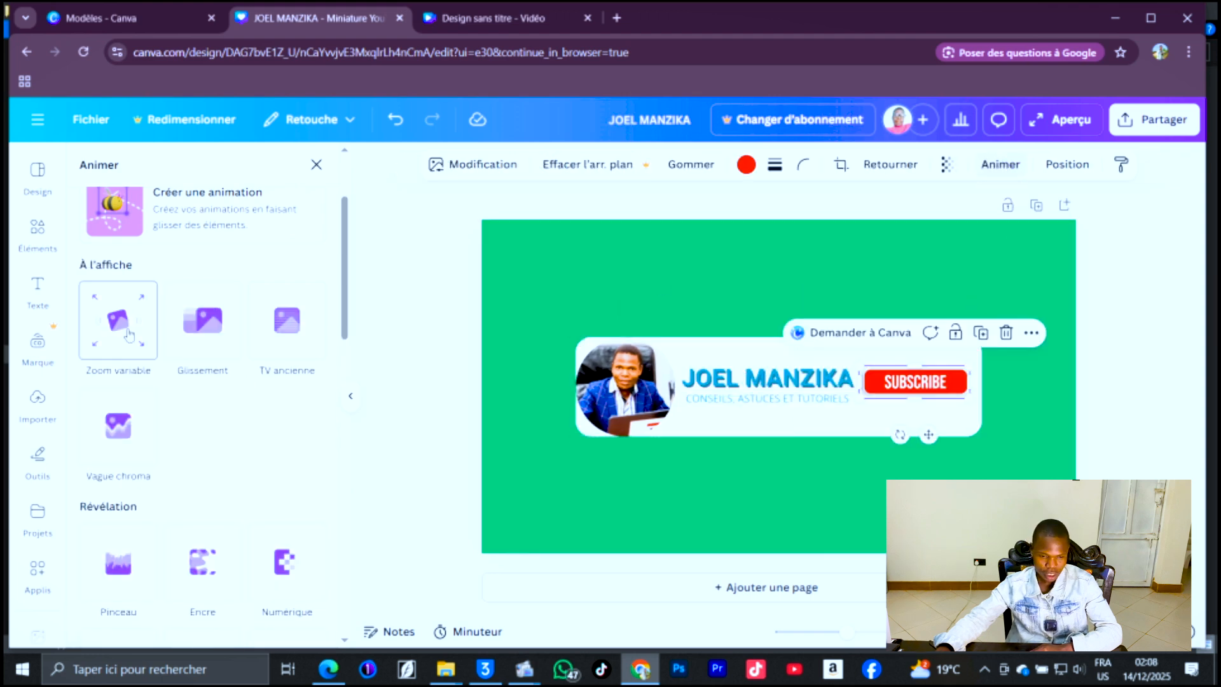
scroll(204, 439, down, 8)
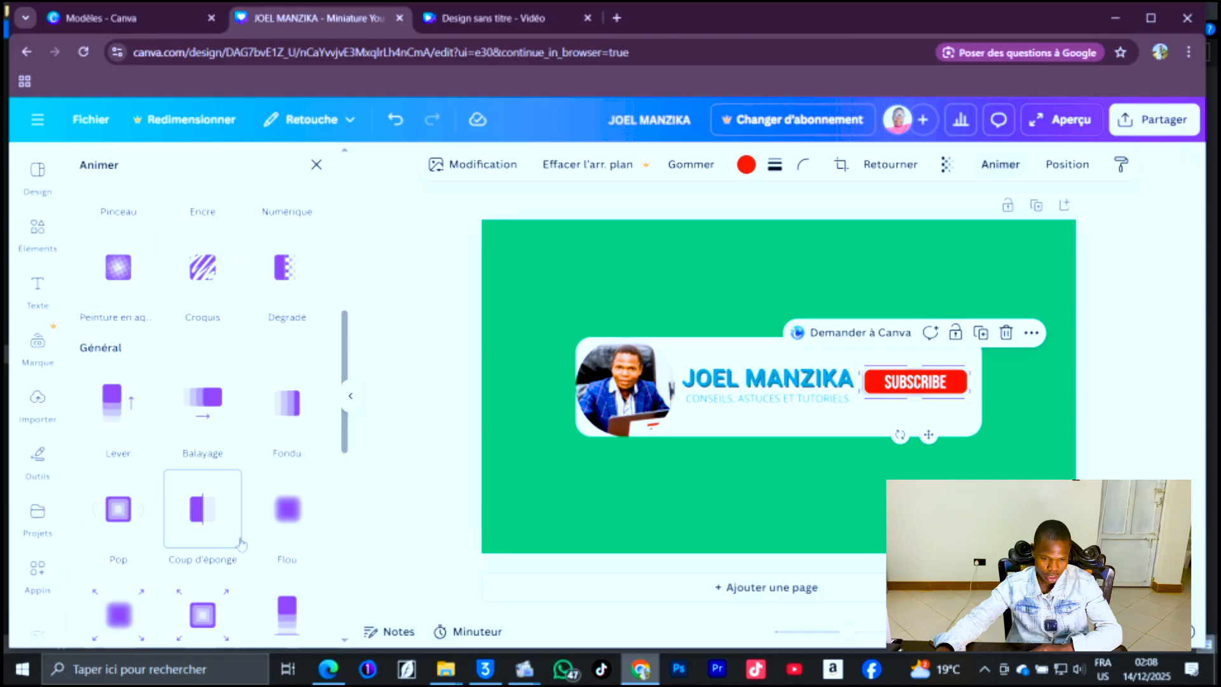
click(285, 441)
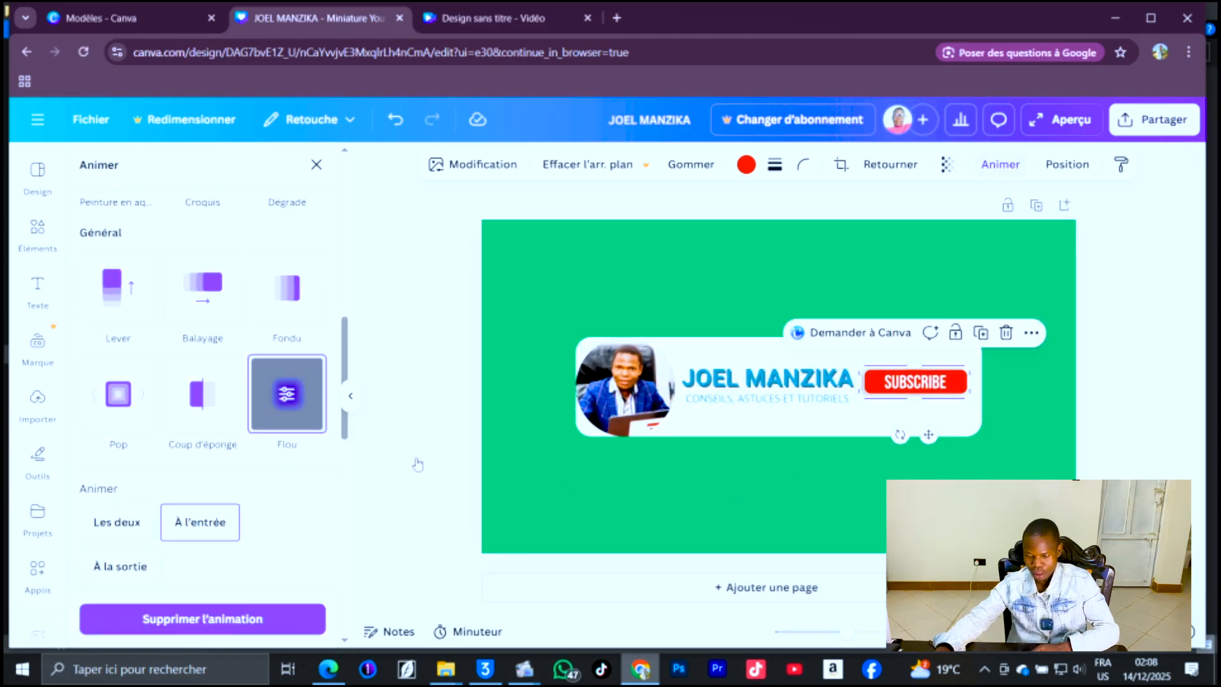
Preview the animated design full screen, then exit the preview.
double_click(241, 451)
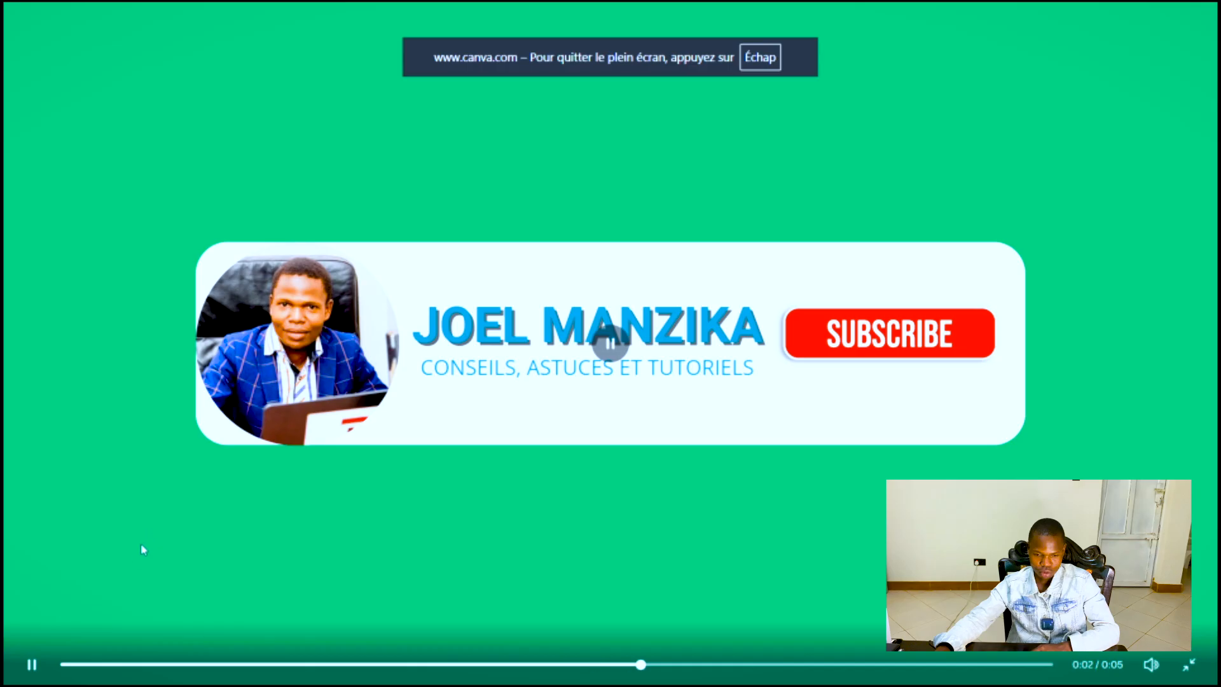
key(space)
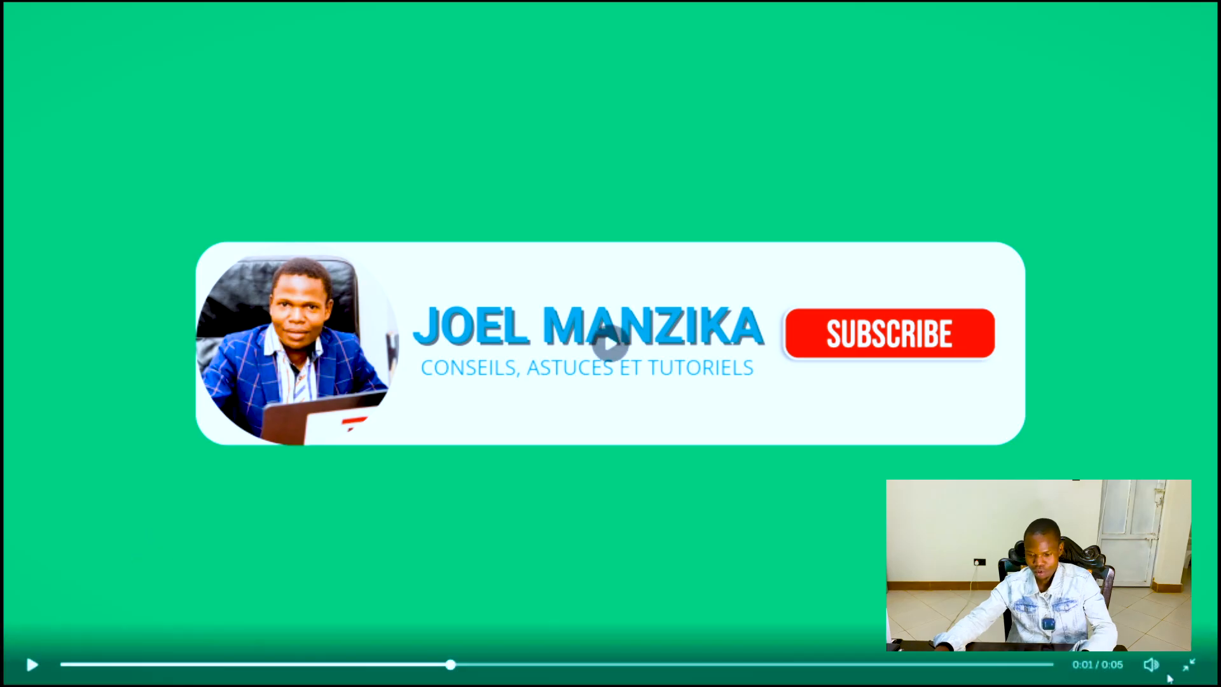
key(Escape)
key(Escape)
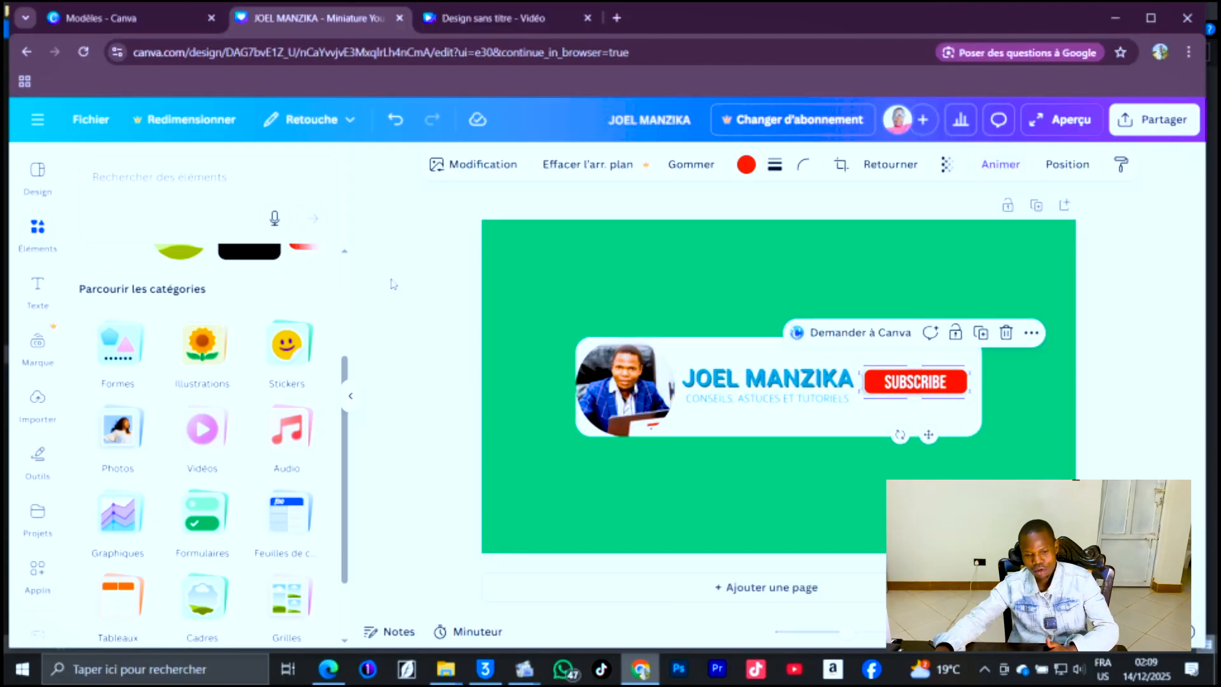
click(1089, 296)
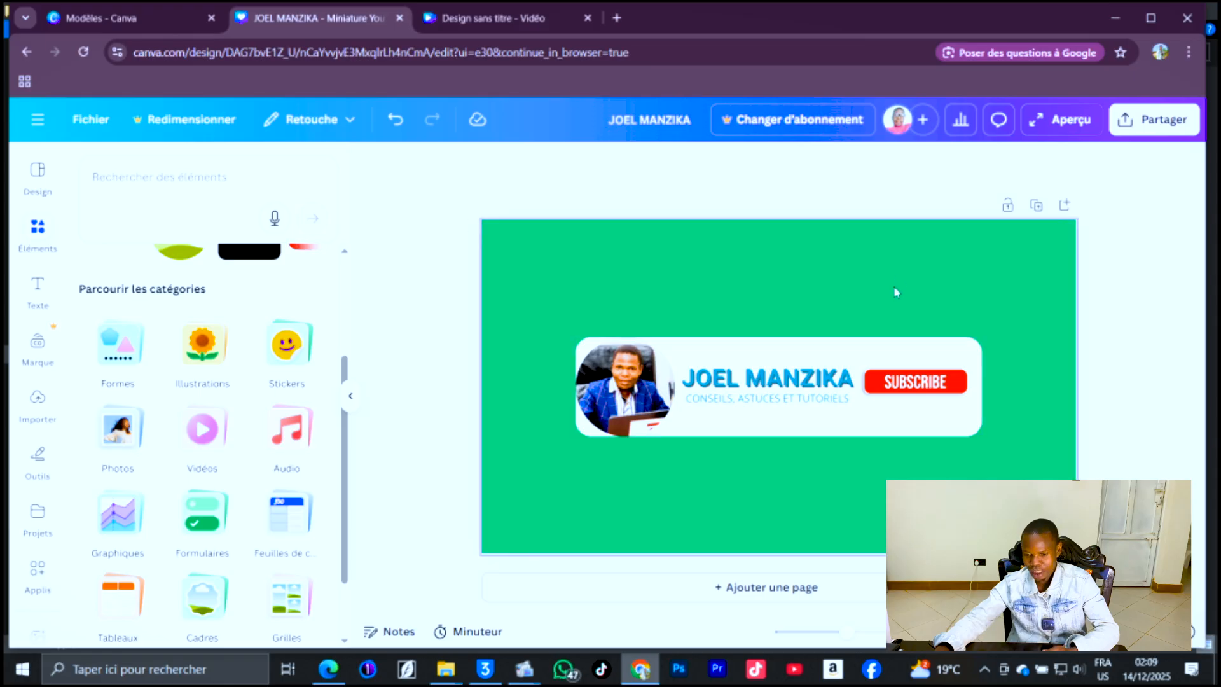
click(1161, 122)
click(917, 450)
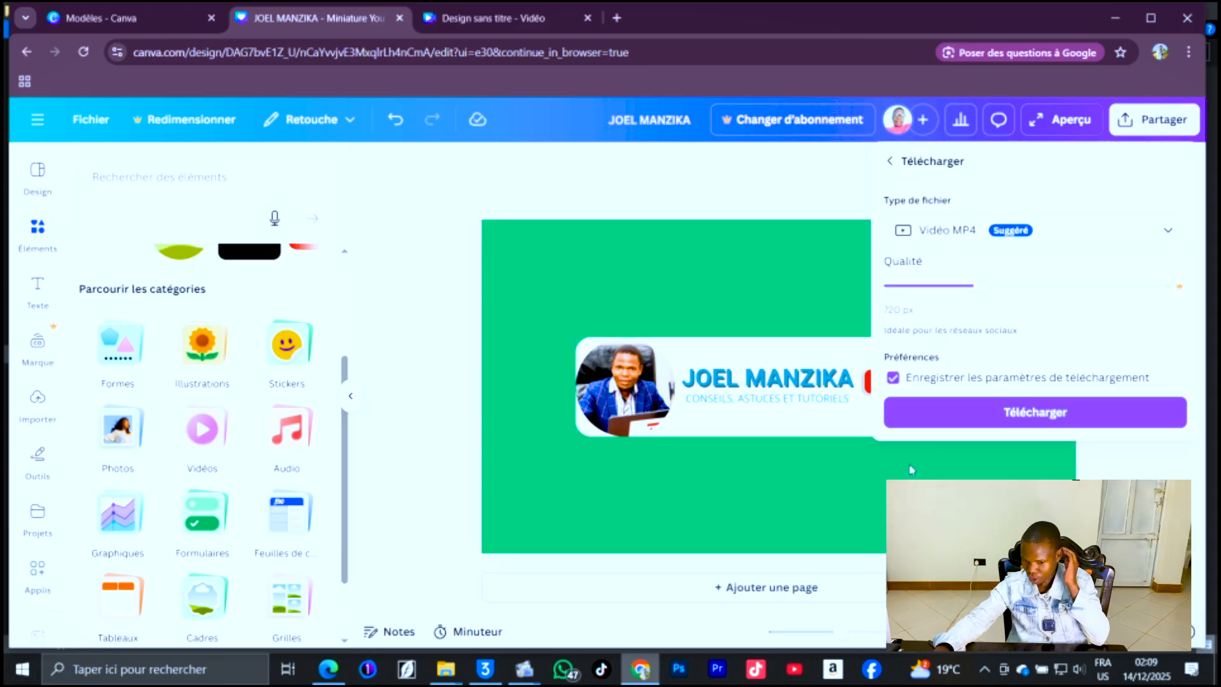
click(947, 234)
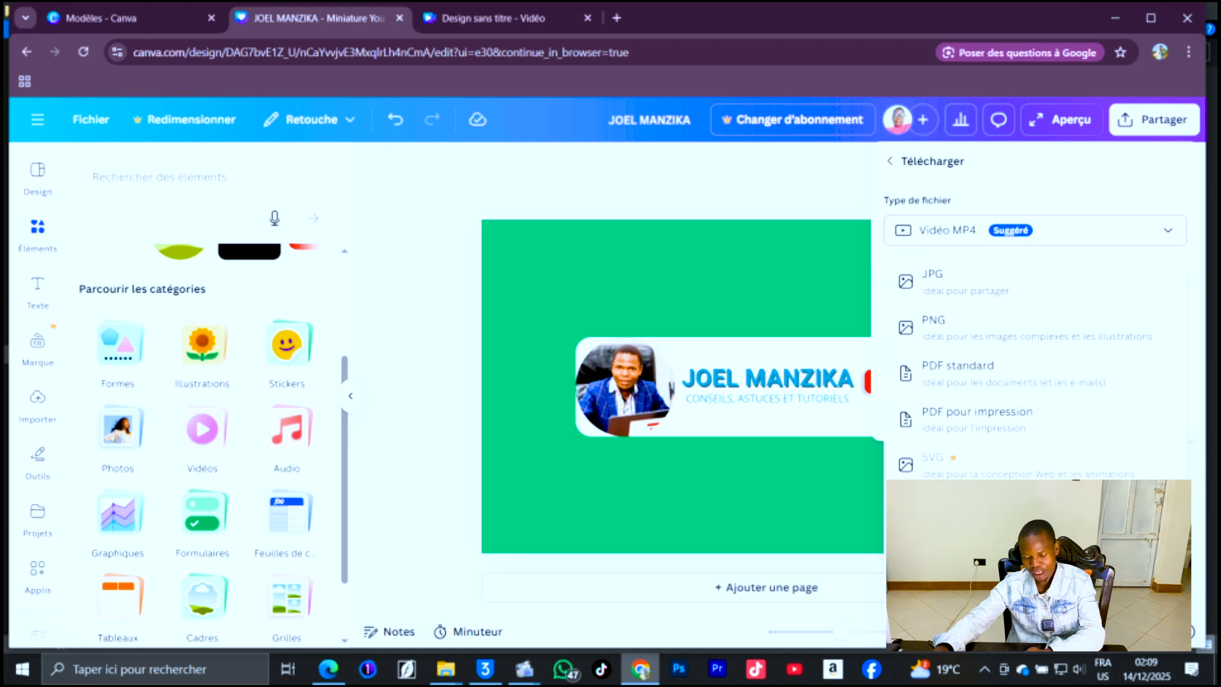
click(742, 281)
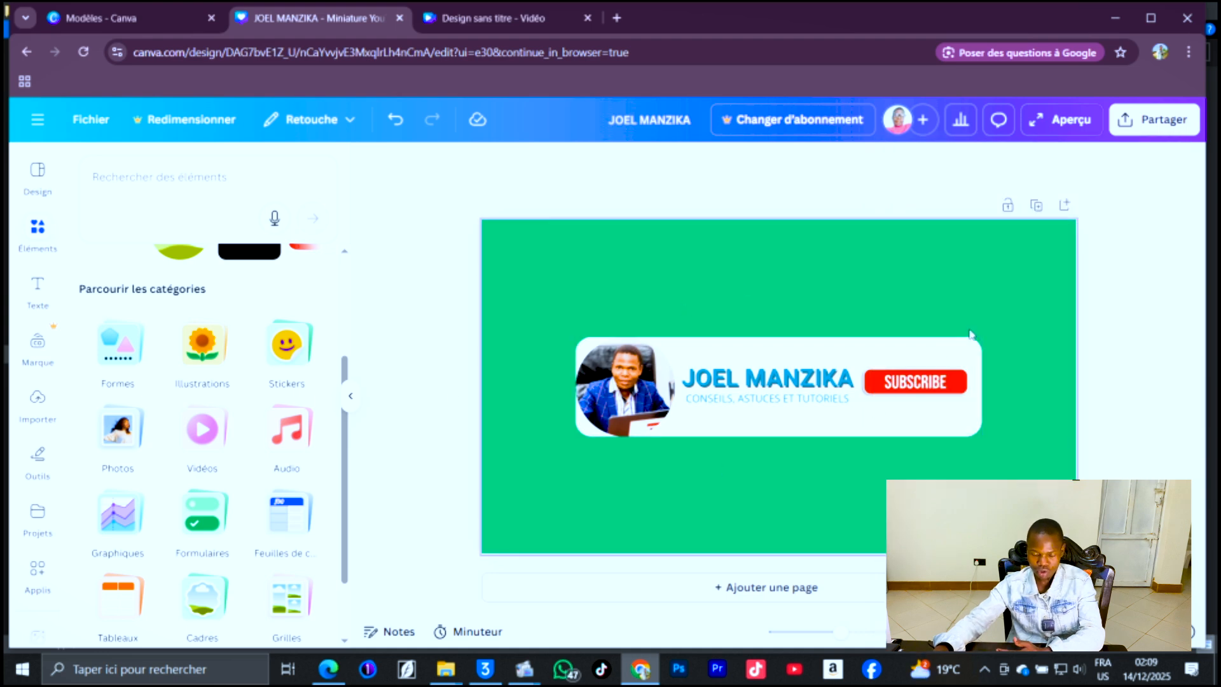
Download the design as an MP4 video.
click(1145, 123)
click(998, 398)
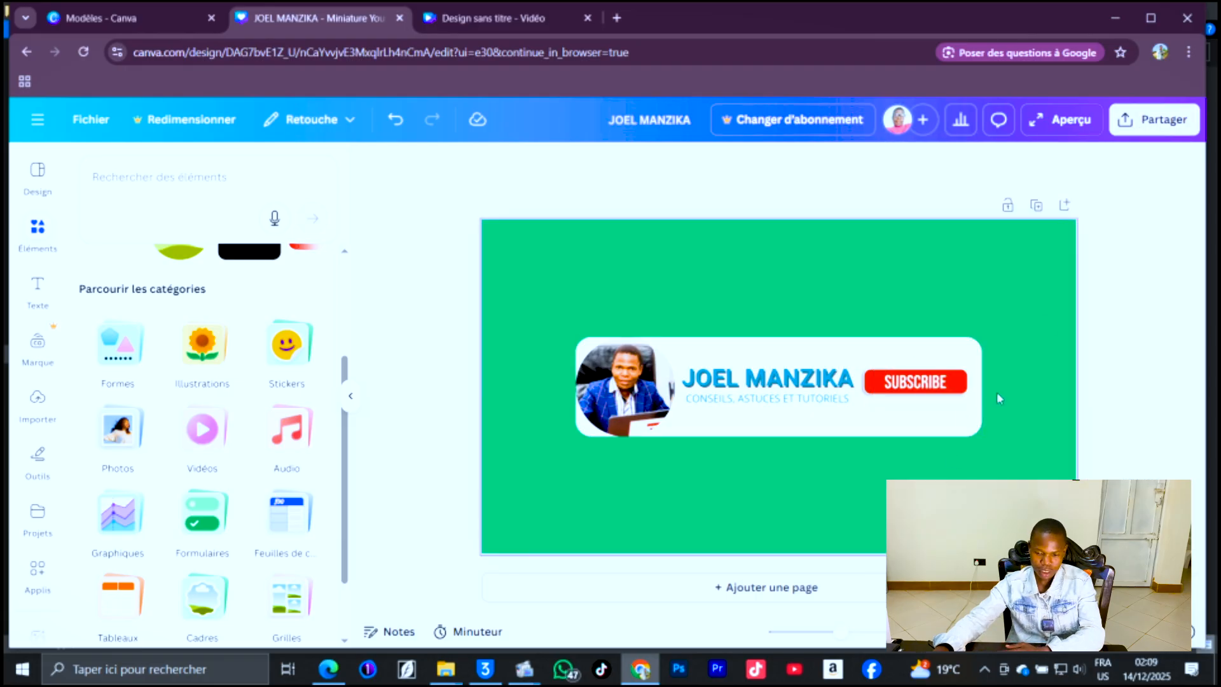
click(1172, 130)
click(933, 439)
click(962, 412)
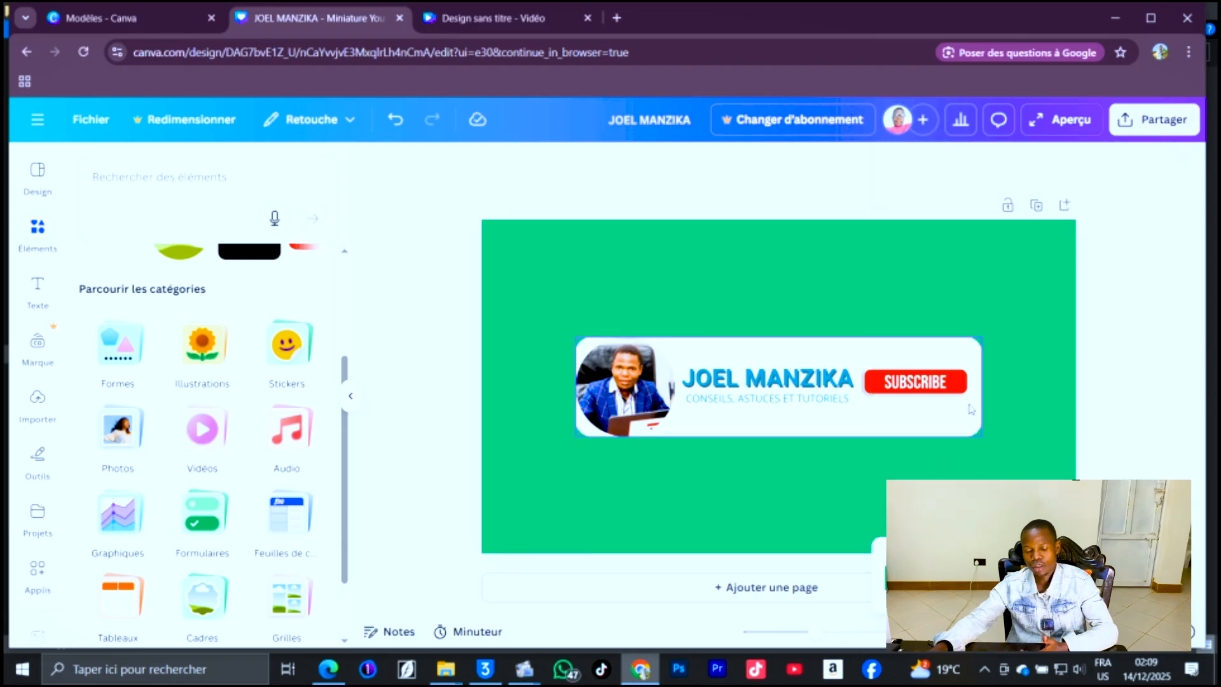